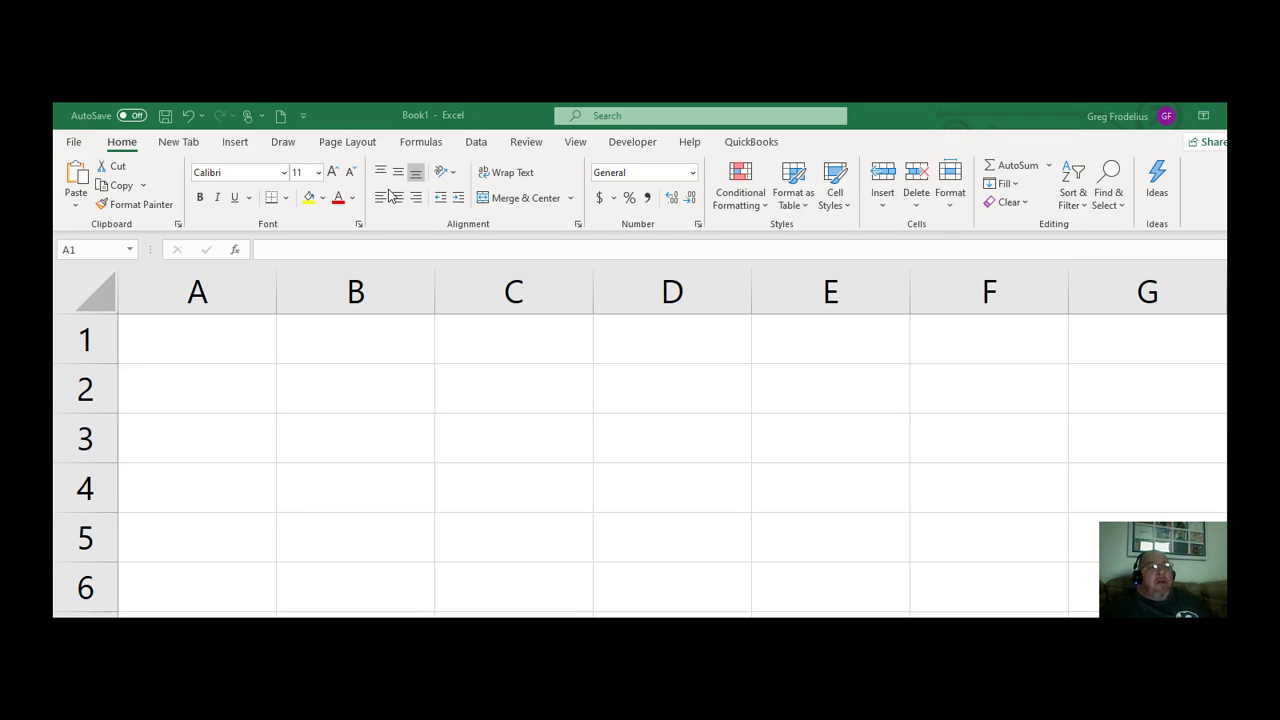
{"action": "left_click", "coordinate": [189, 147]}
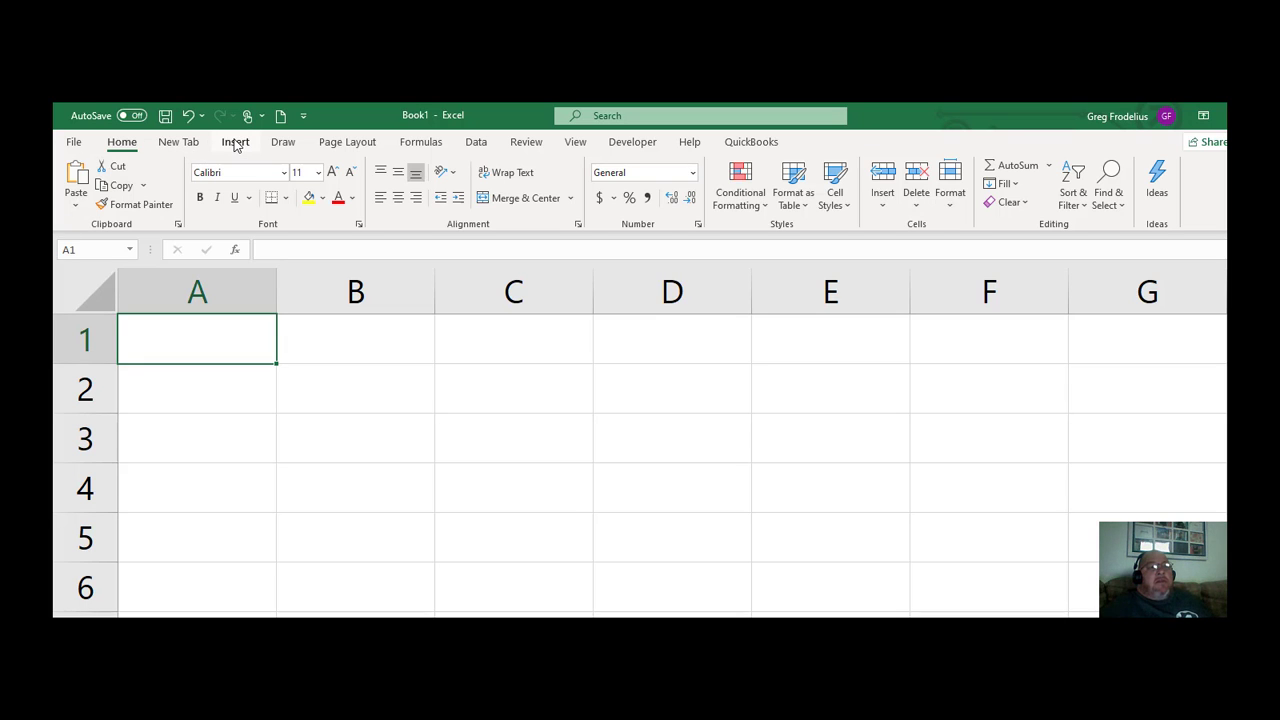
{"action": "left_click", "coordinate": [236, 143]}
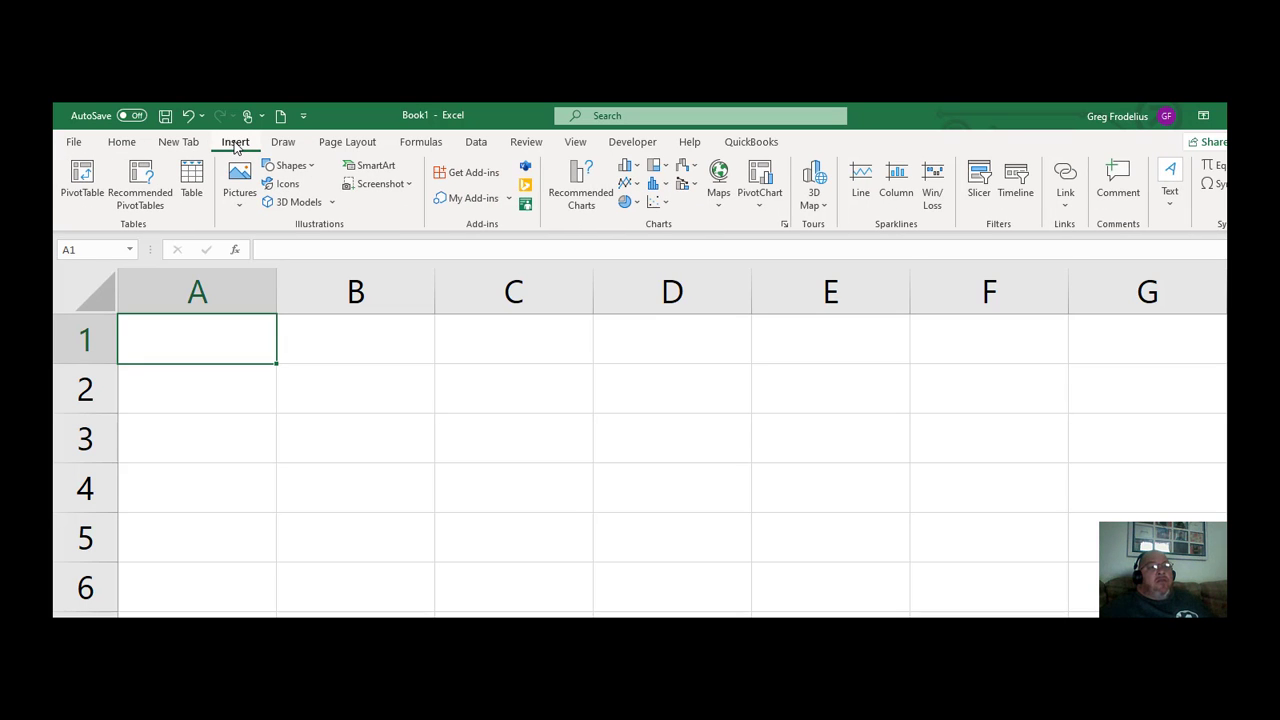
{"action": "left_click", "coordinate": [285, 145]}
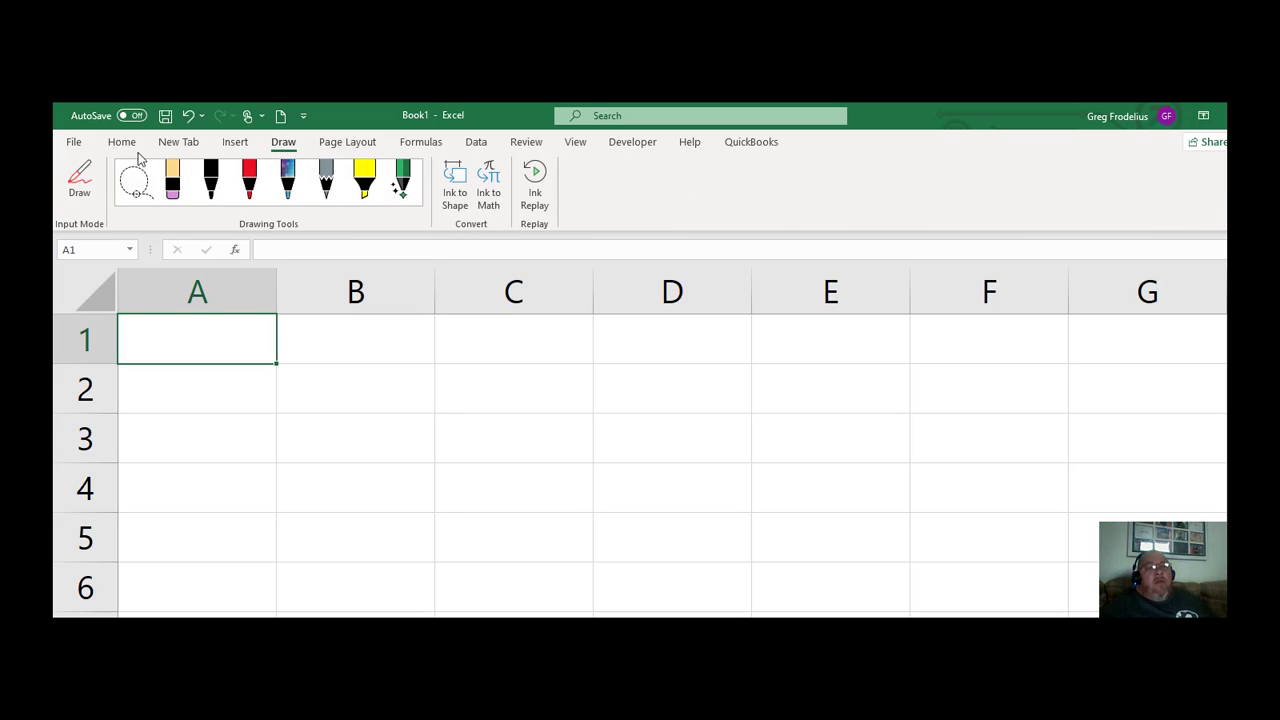
{"action": "left_click", "coordinate": [128, 146]}
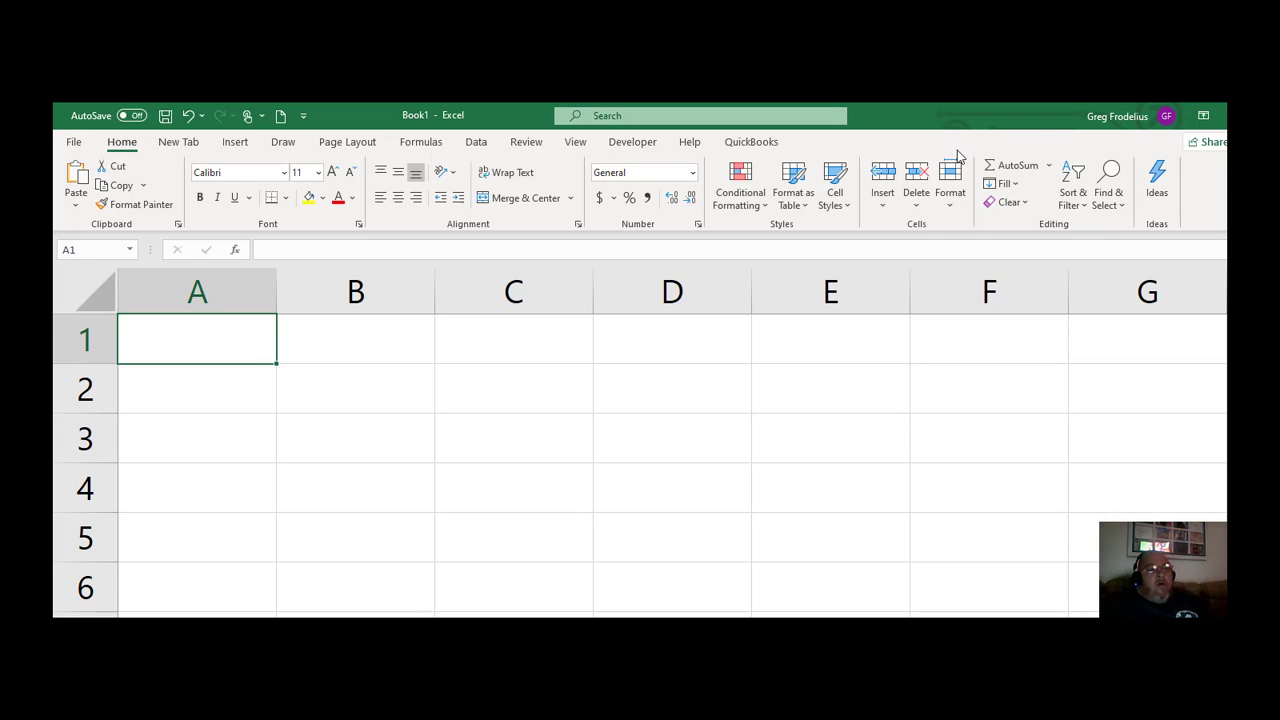
{"action": "left_click", "coordinate": [260, 380]}
{"action": "left_click", "coordinate": [252, 348]}
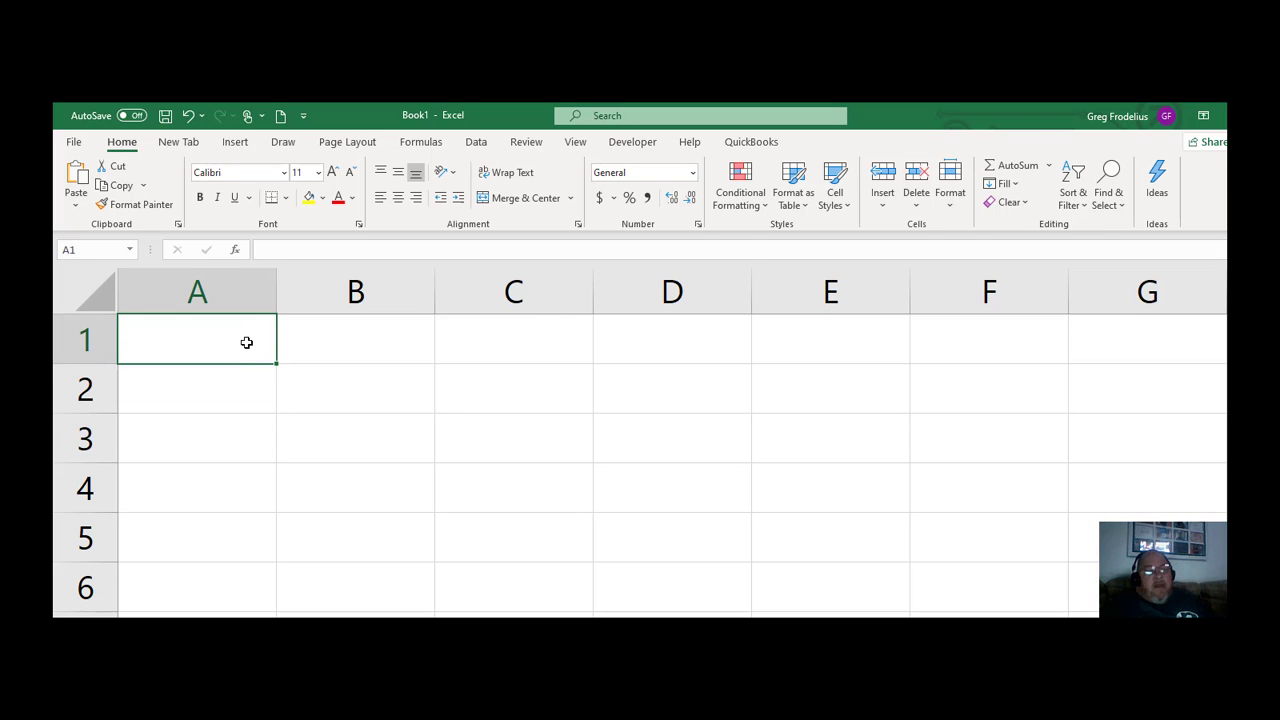
{"action": "left_click", "coordinate": [243, 386]}
{"action": "left_click", "coordinate": [231, 337]}
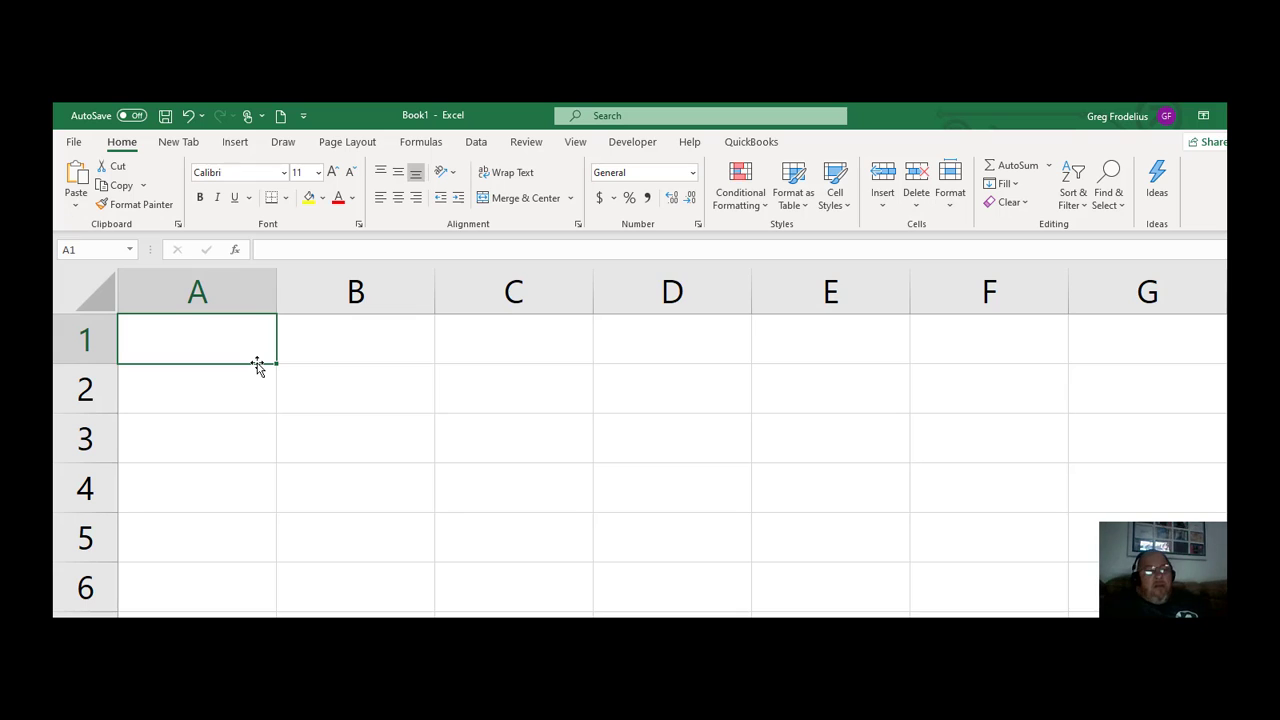
Move the active cell down column A to A5, back up to A1, and across row 1 to E1.
{"action": "key", "text": "Down"}
{"action": "key", "text": "Down"}
{"action": "key", "text": "Down"}
{"action": "key", "text": "Down"}
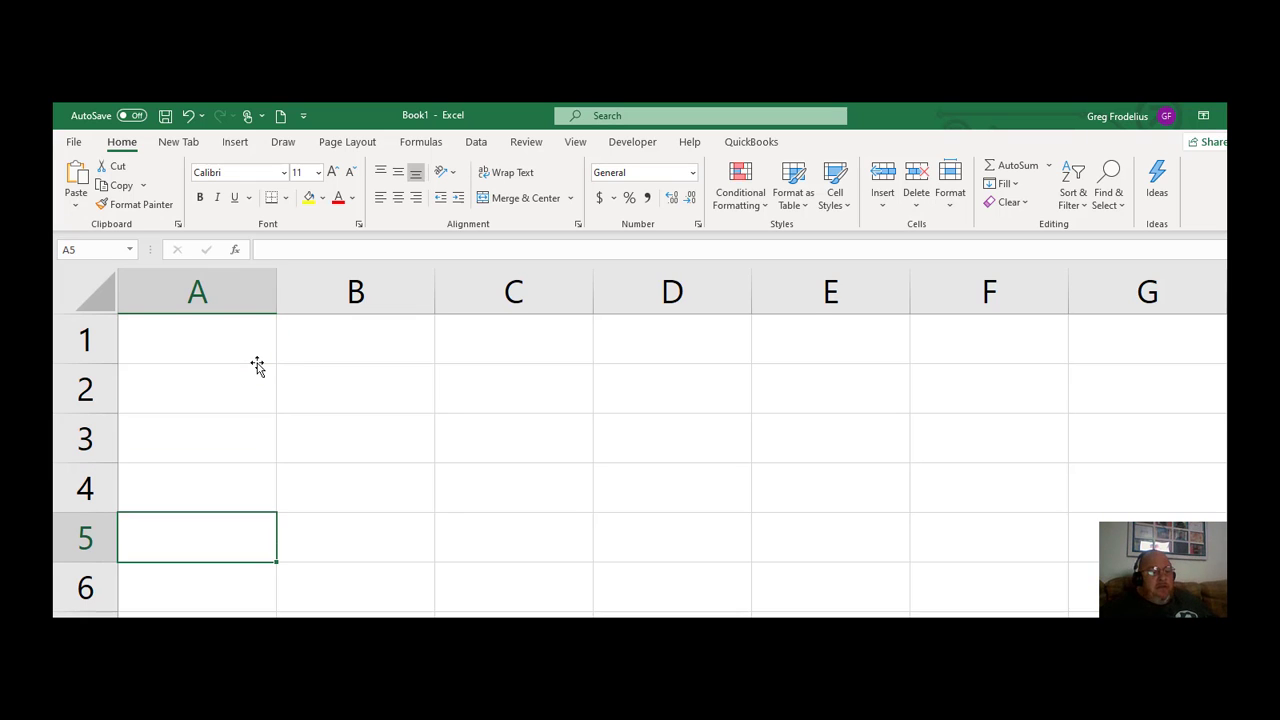
{"action": "key", "text": "Up"}
{"action": "key", "text": "Up"}
{"action": "key", "text": "Up"}
{"action": "key", "text": "Up"}
{"action": "key", "text": "Right"}
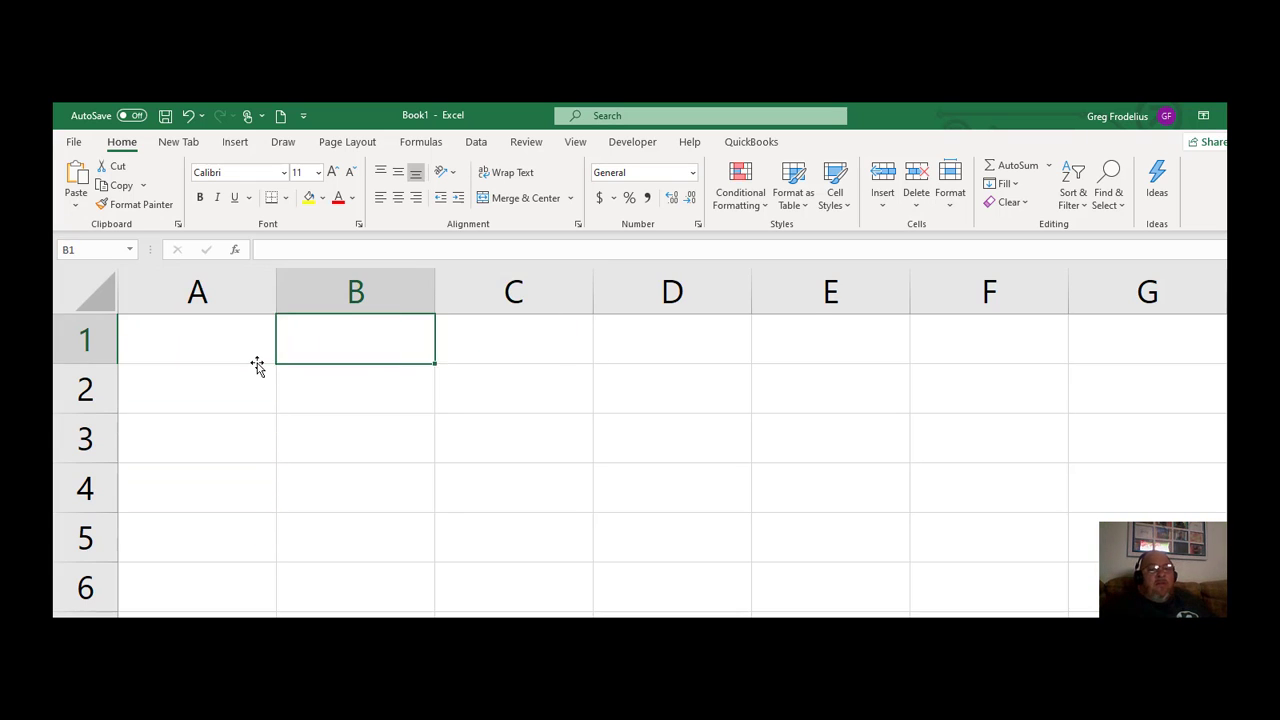
{"action": "key", "text": "Left"}
{"action": "key", "text": "Right"}
{"action": "key", "text": "Right"}
{"action": "key", "text": "Right"}
{"action": "key", "text": "Right"}
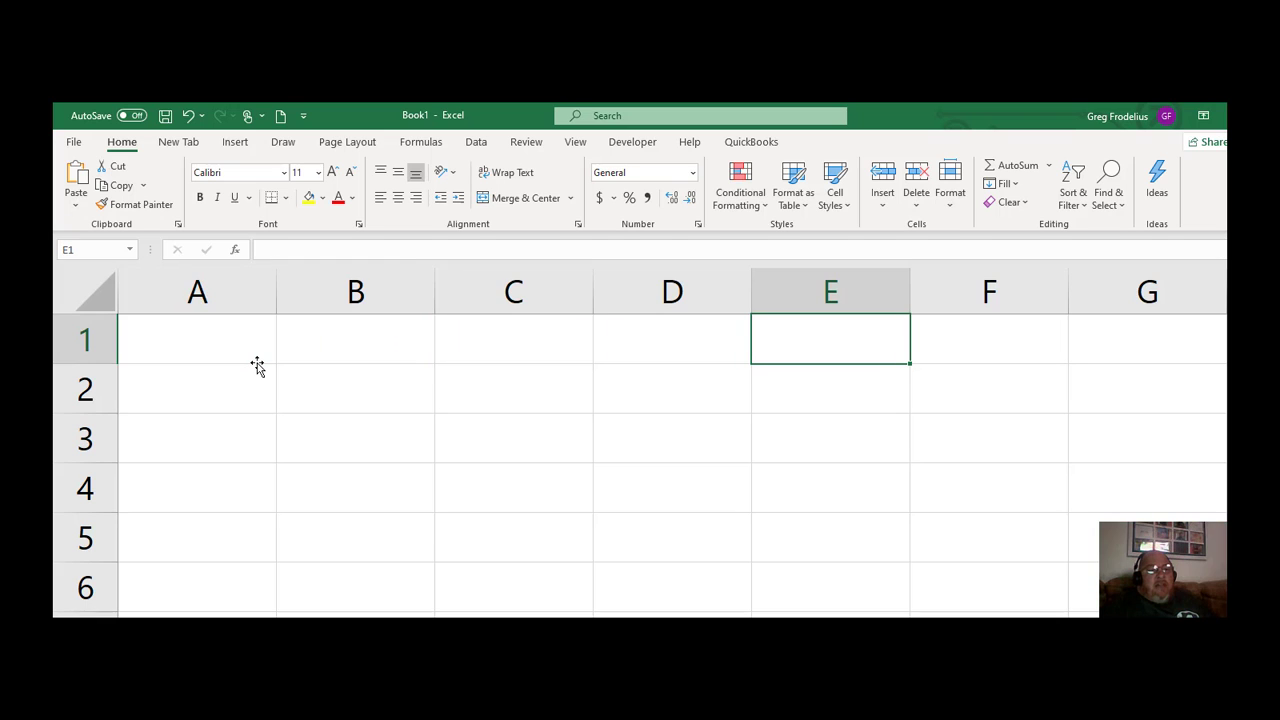
{"action": "left_click", "coordinate": [358, 387]}
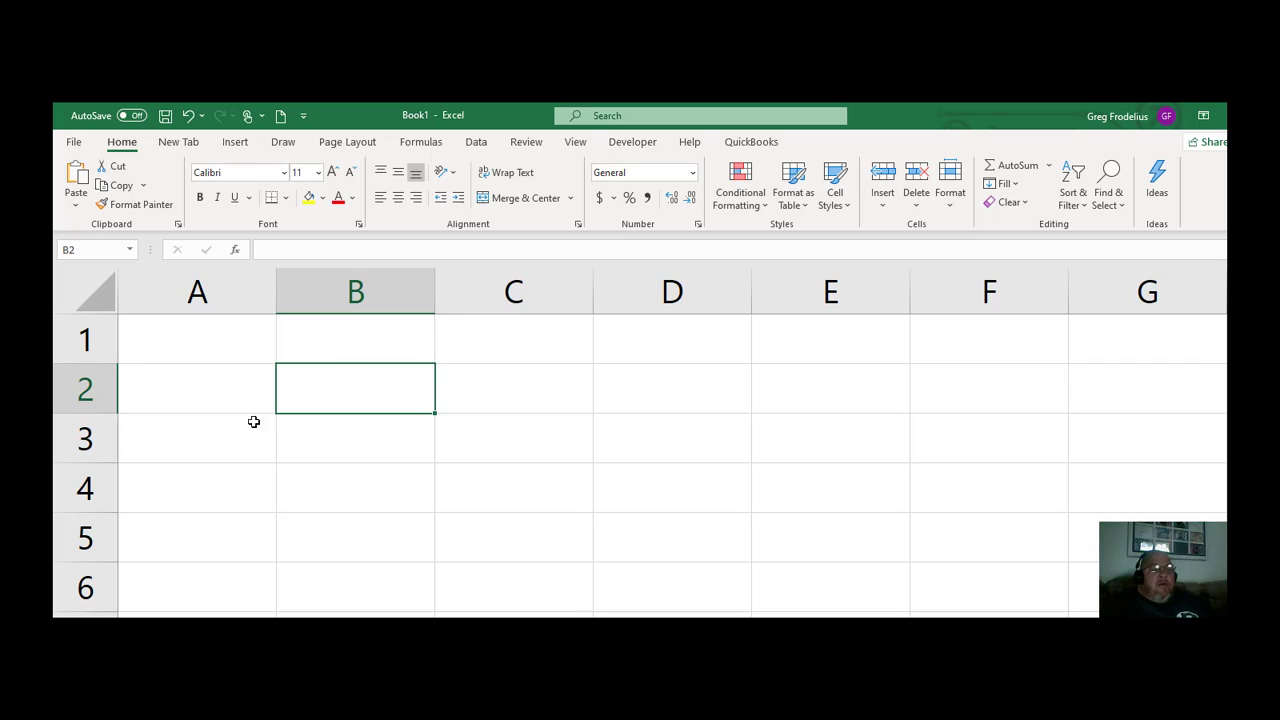
{"action": "left_click", "coordinate": [212, 384]}
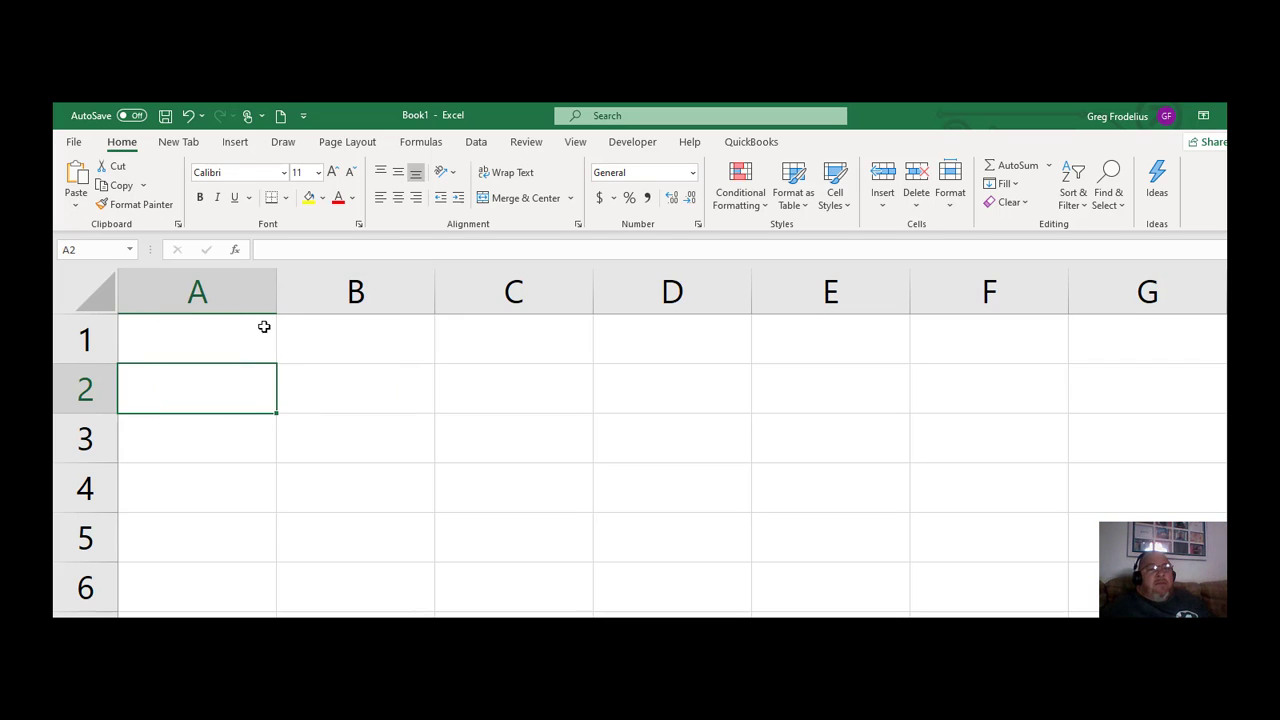
{"action": "left_click", "coordinate": [263, 325]}
{"action": "left_click", "coordinate": [331, 352]}
{"action": "left_click", "coordinate": [361, 375]}
{"action": "left_click", "coordinate": [499, 388]}
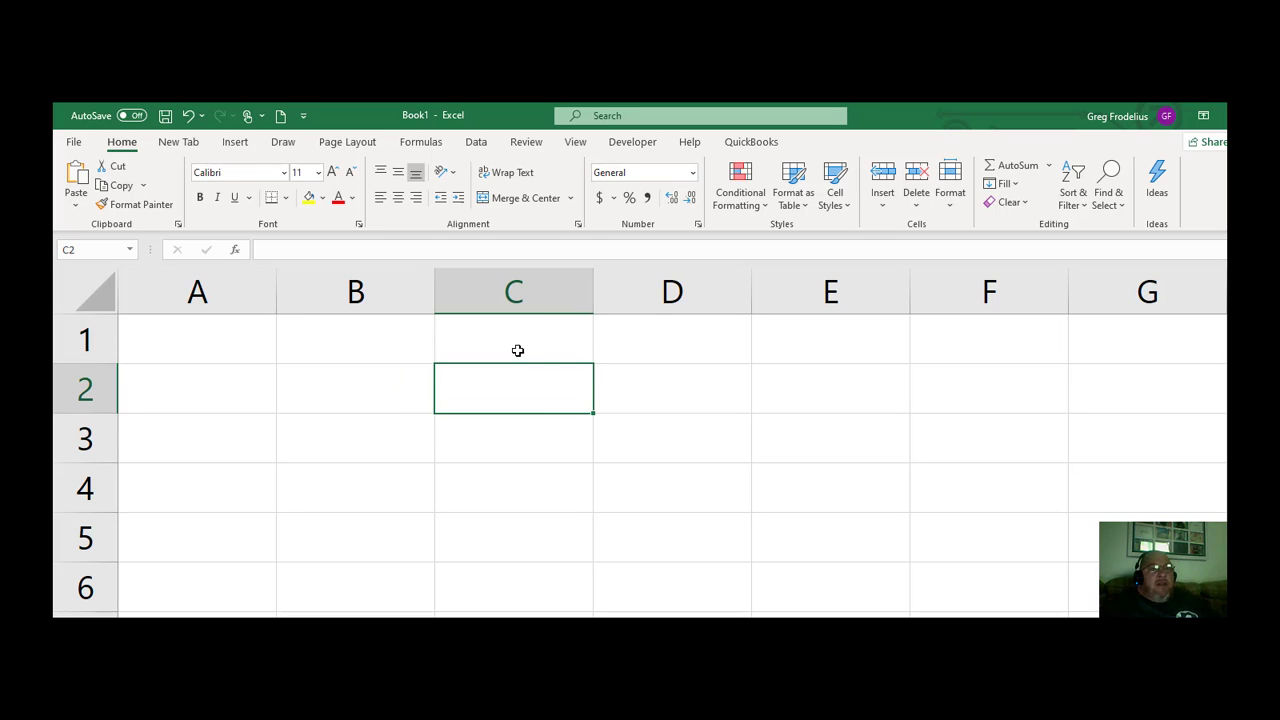
{"action": "left_click", "coordinate": [580, 418]}
{"action": "left_click", "coordinate": [530, 394]}
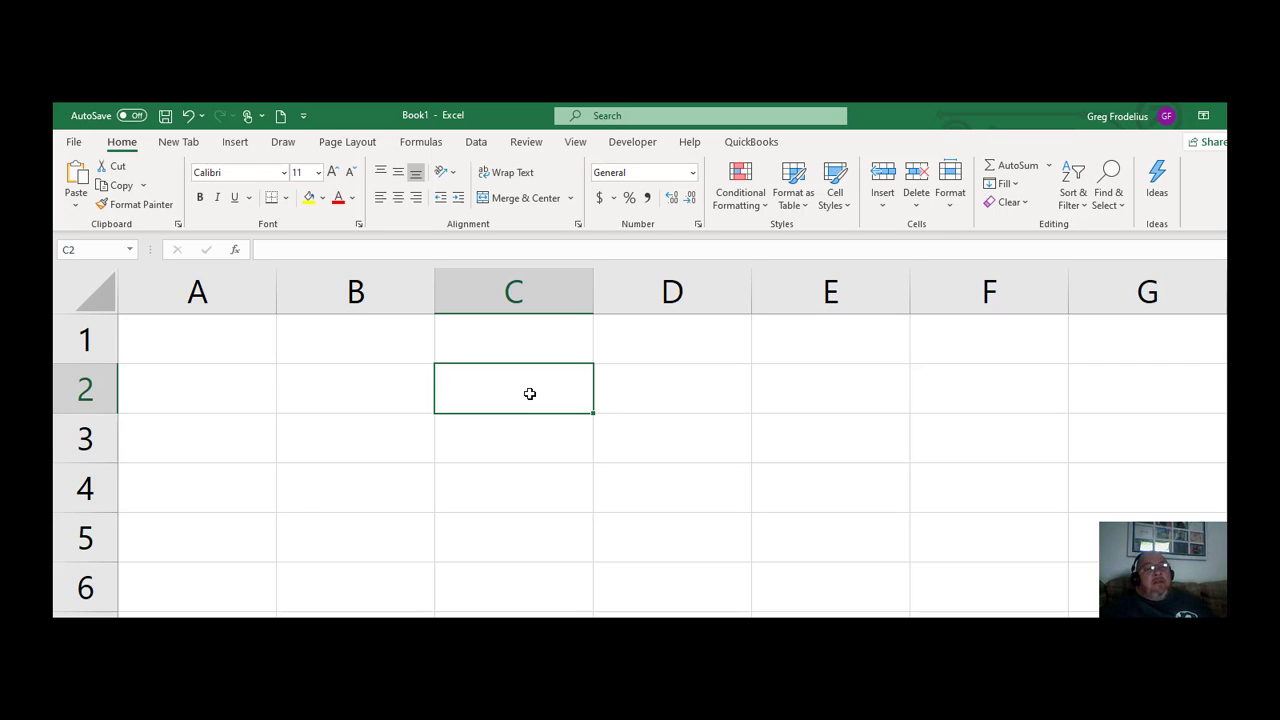
{"action": "left_click", "coordinate": [540, 449]}
{"action": "left_click", "coordinate": [525, 389]}
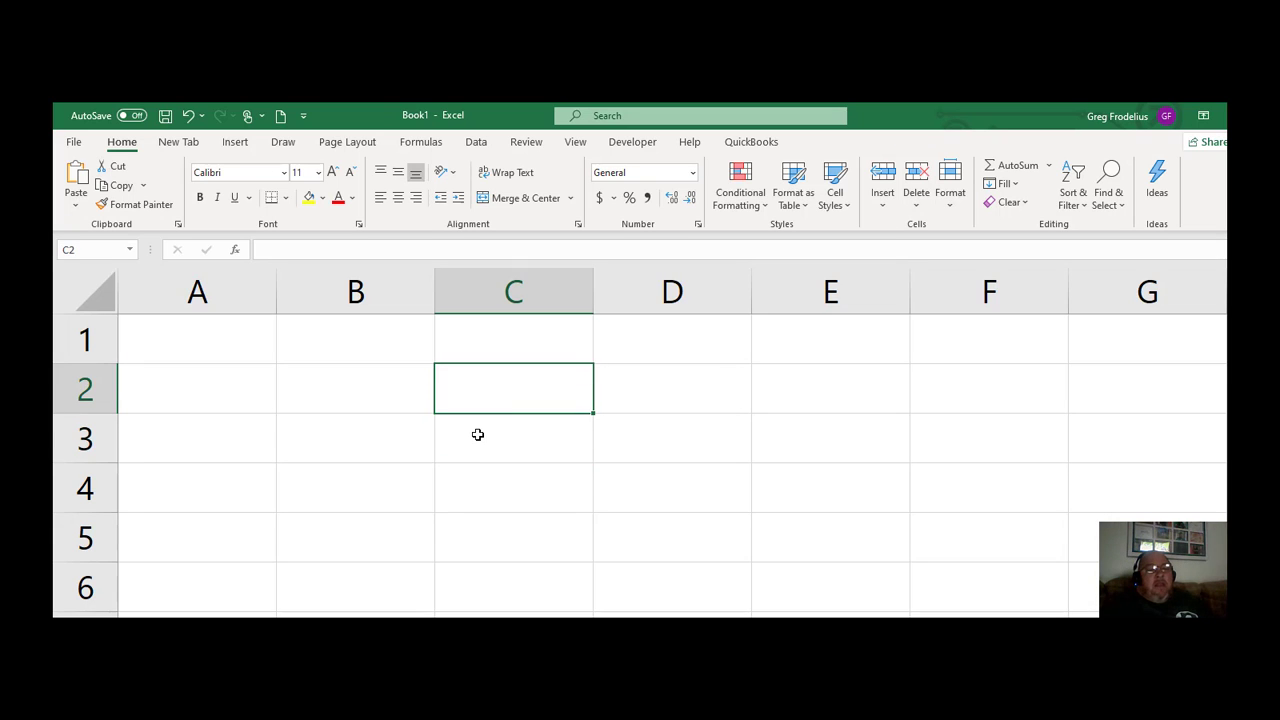
{"action": "double_click", "coordinate": [482, 390]}
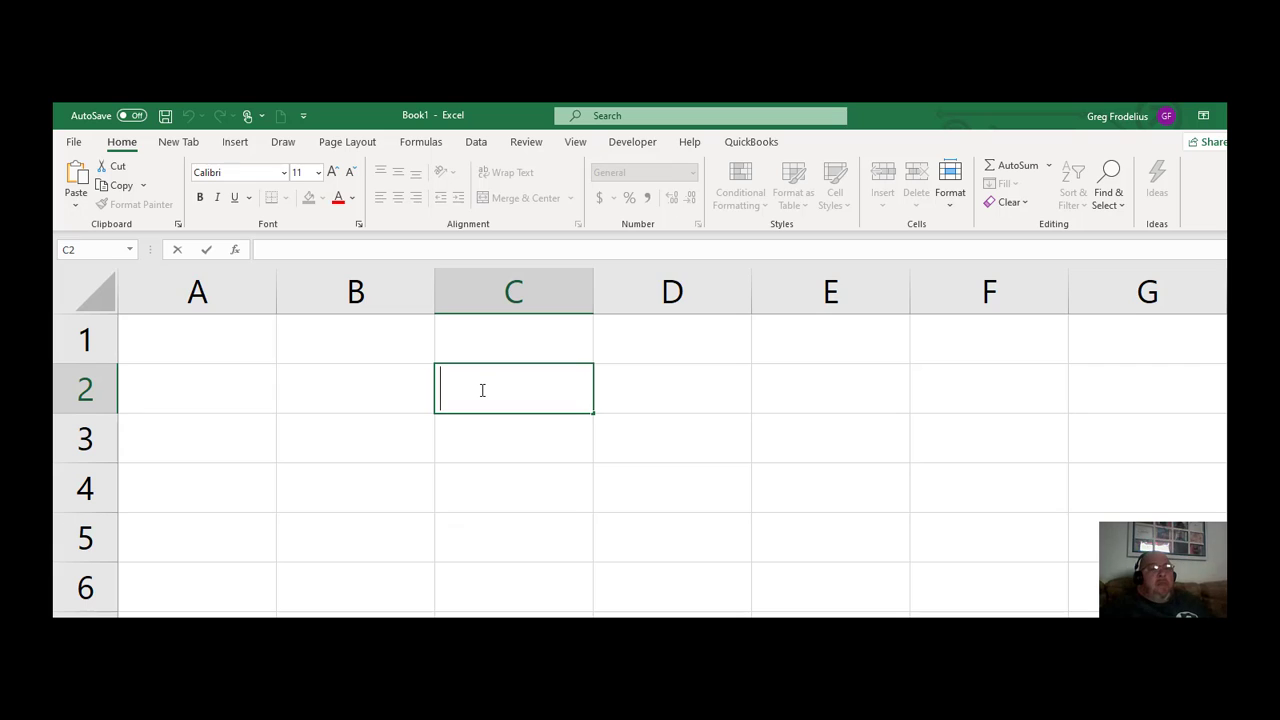
{"action": "key", "text": "Return"}
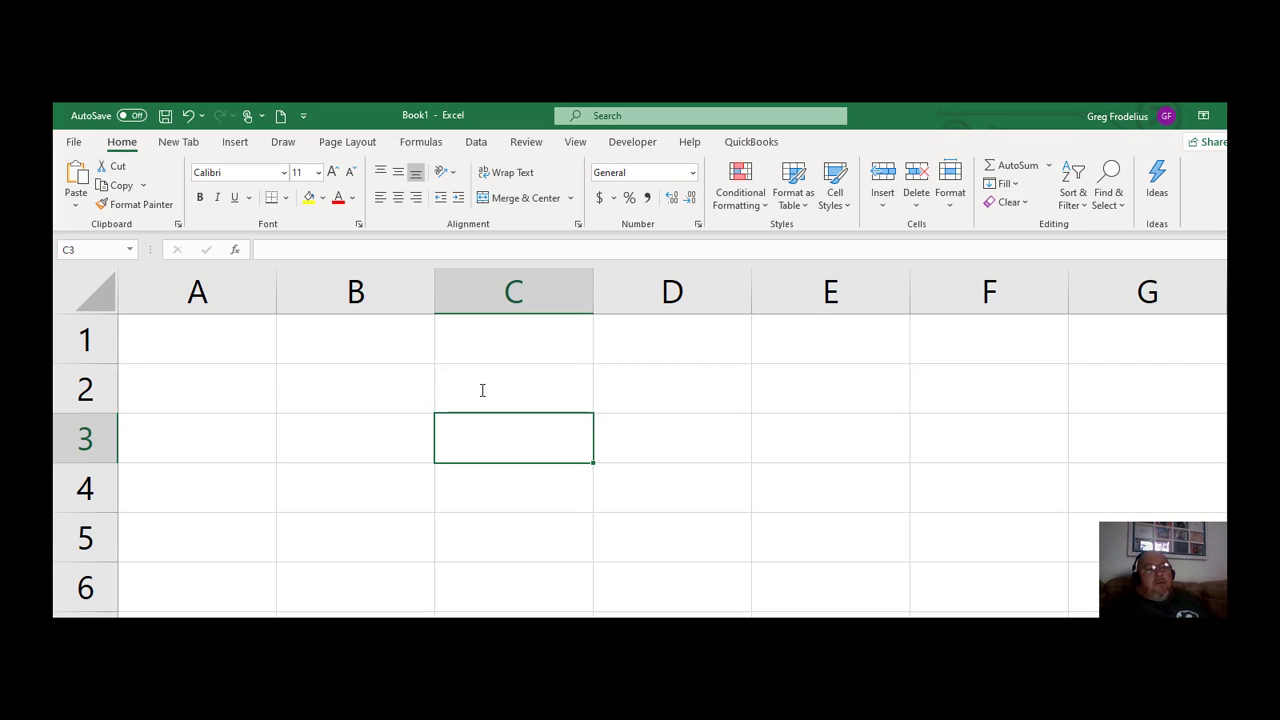
Enter the numbers 12, 23, 25 and 37 in cells A1 through A4.
{"action": "left_click", "coordinate": [257, 347]}
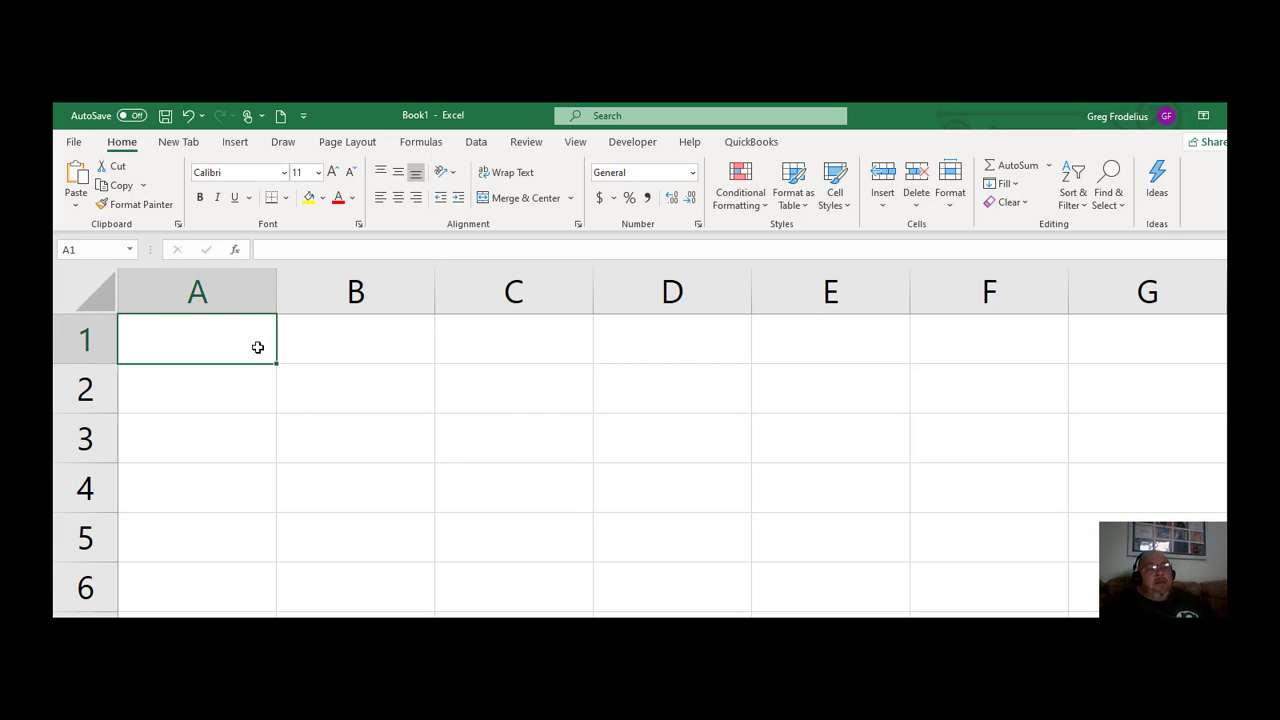
{"action": "type", "text": "12"}
{"action": "key", "text": "Return"}
{"action": "type", "text": "23"}
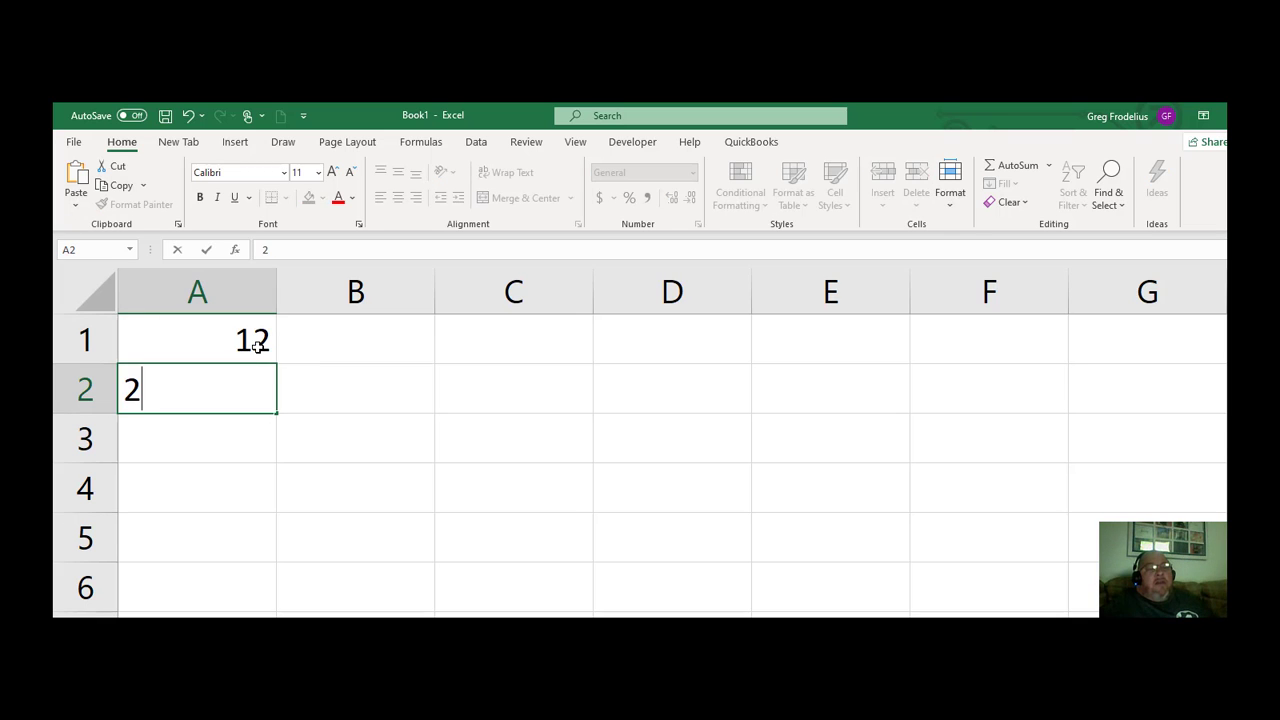
{"action": "key", "text": "Return"}
{"action": "type", "text": "25"}
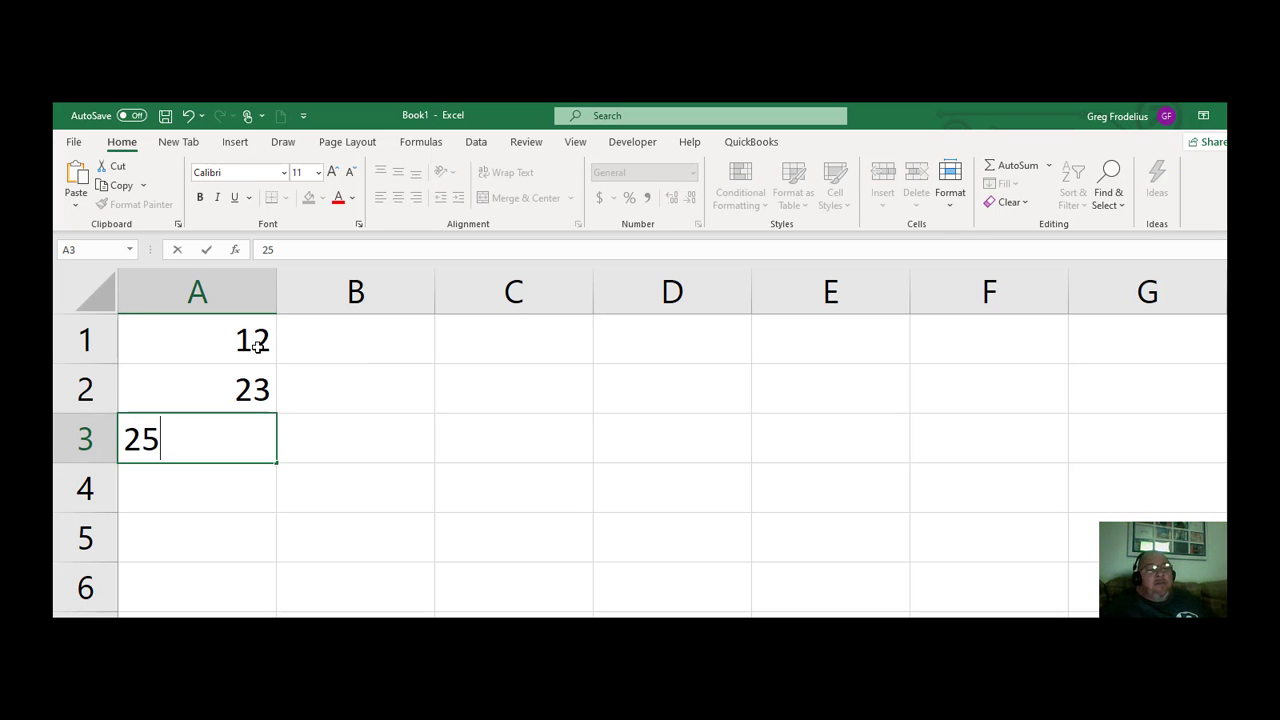
{"action": "key", "text": "Return"}
{"action": "type", "text": "37"}
{"action": "key", "text": "Return"}
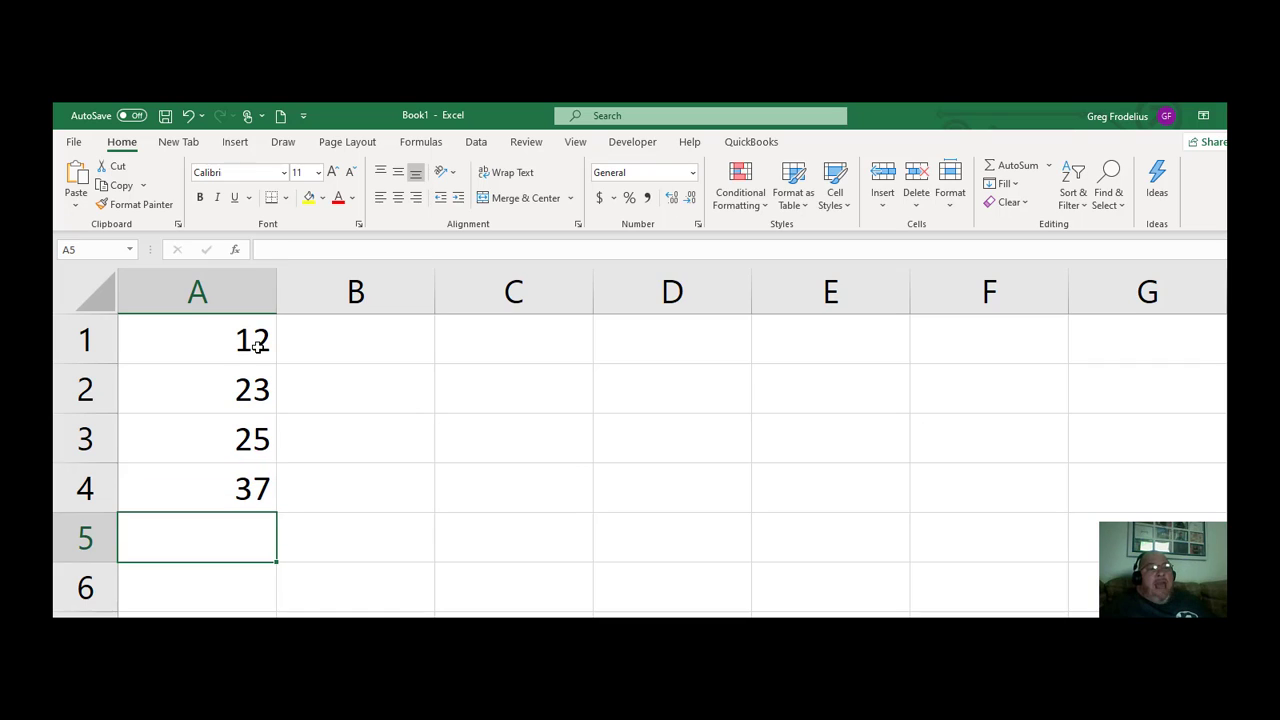
Examine the numbers in cells A1 to A4 and the column letters and row numbers that identify each cell.
{"action": "left_click_drag", "start_coordinate": [255, 340], "coordinate": [251, 488]}
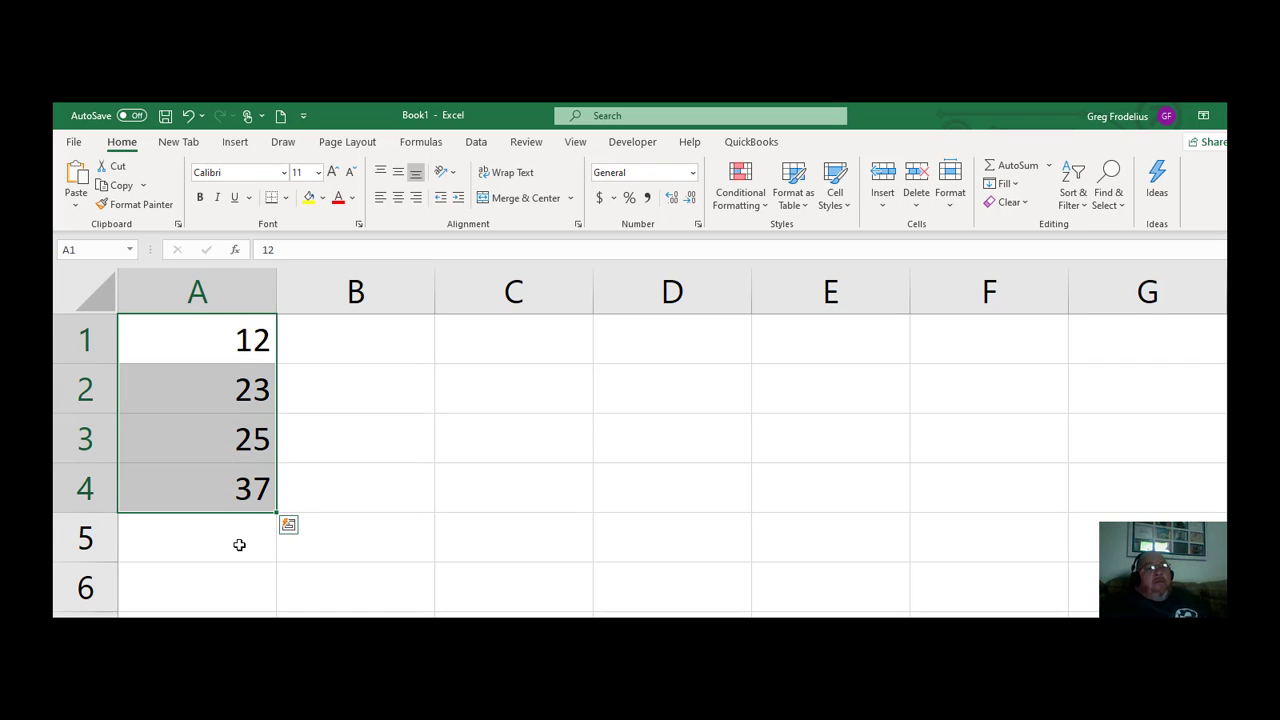
{"action": "left_click", "coordinate": [329, 551]}
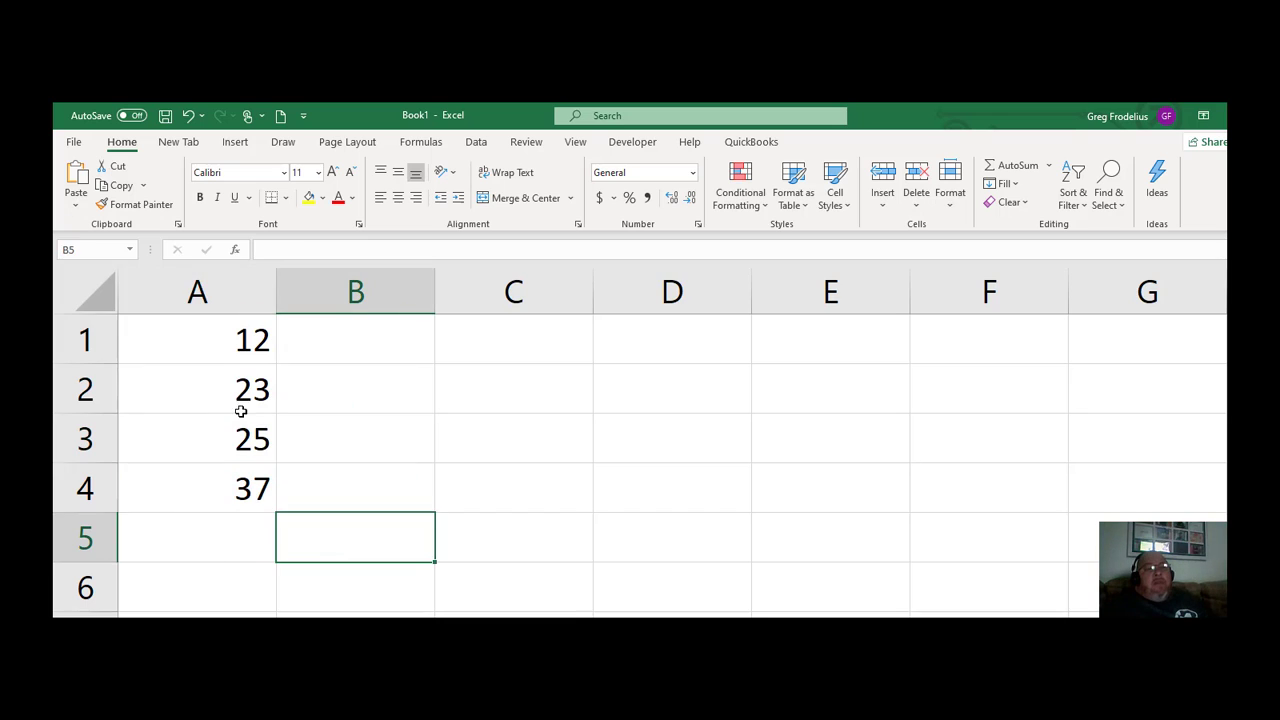
{"action": "left_click", "coordinate": [211, 336]}
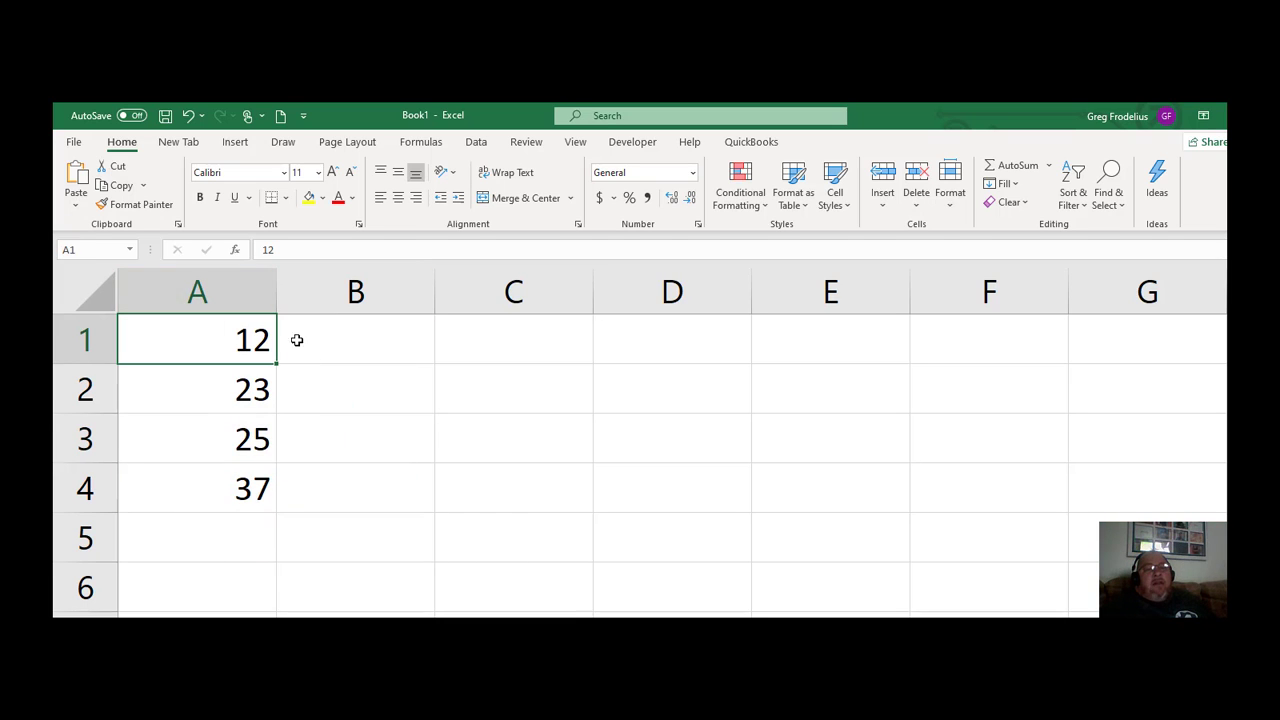
{"action": "left_click_drag", "start_coordinate": [231, 291], "coordinate": [656, 290]}
{"action": "left_click_drag", "start_coordinate": [62, 338], "coordinate": [51, 557]}
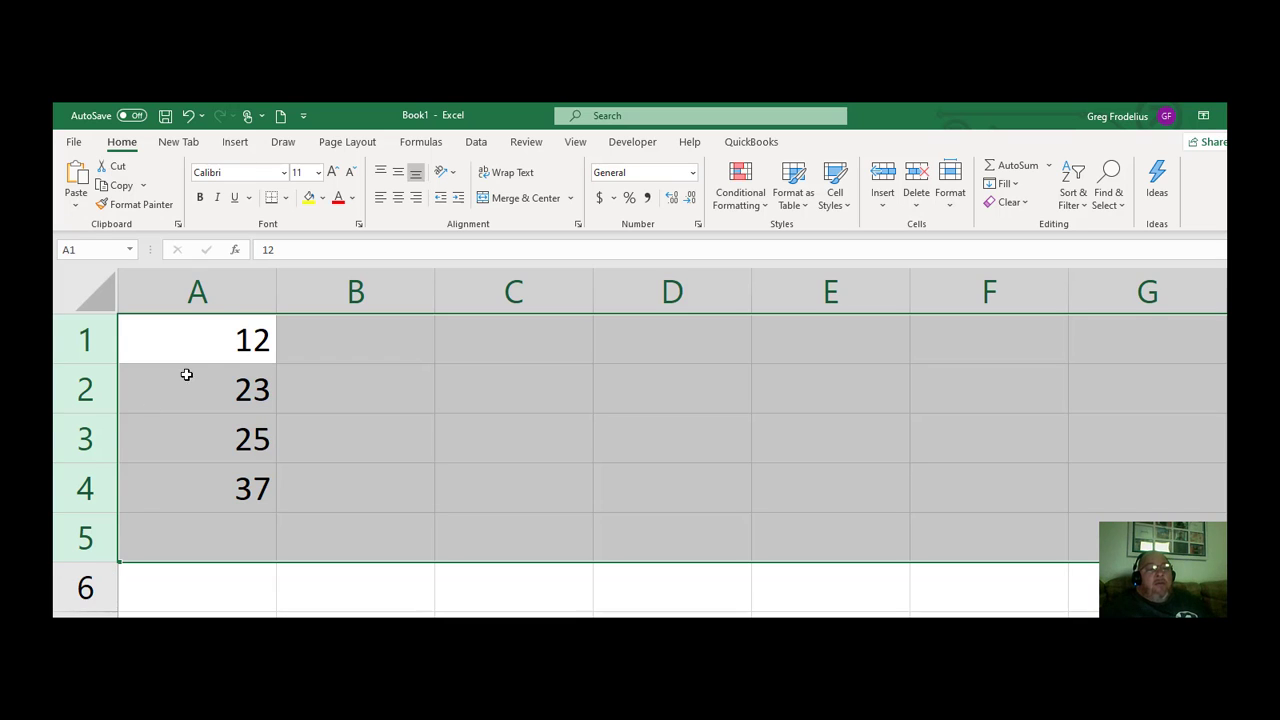
{"action": "left_click", "coordinate": [231, 333]}
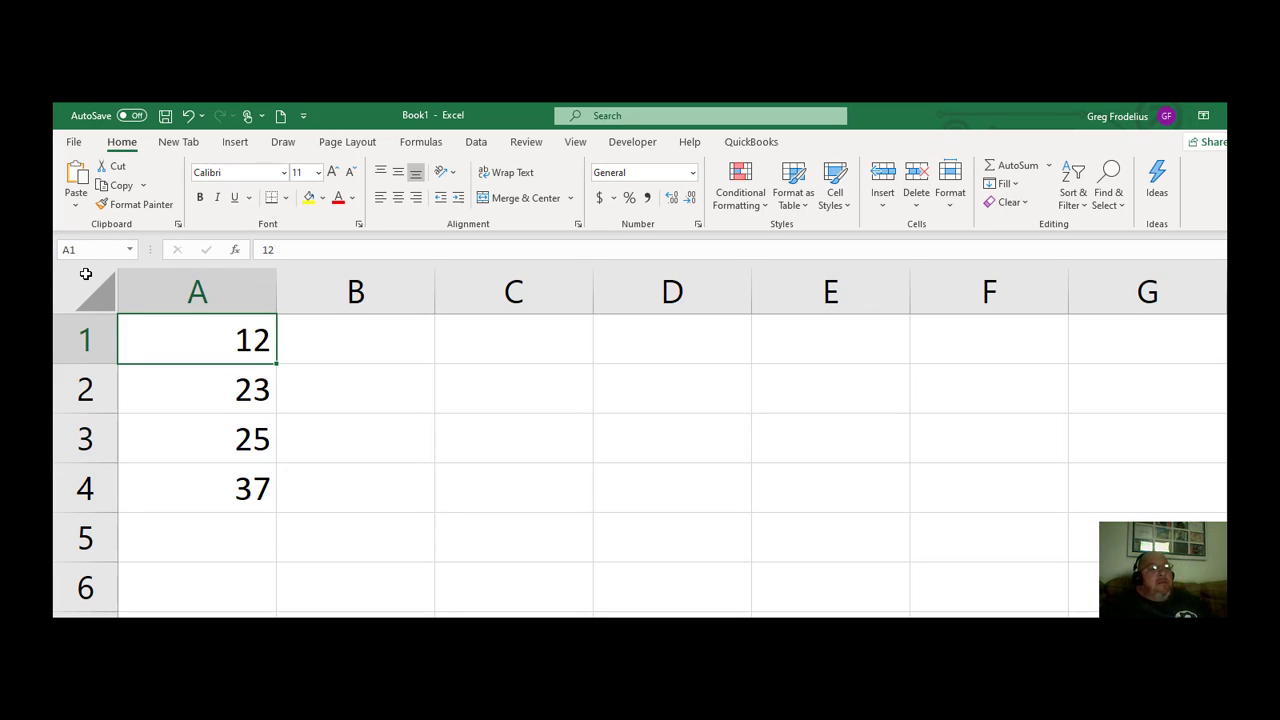
{"action": "left_click", "coordinate": [184, 401]}
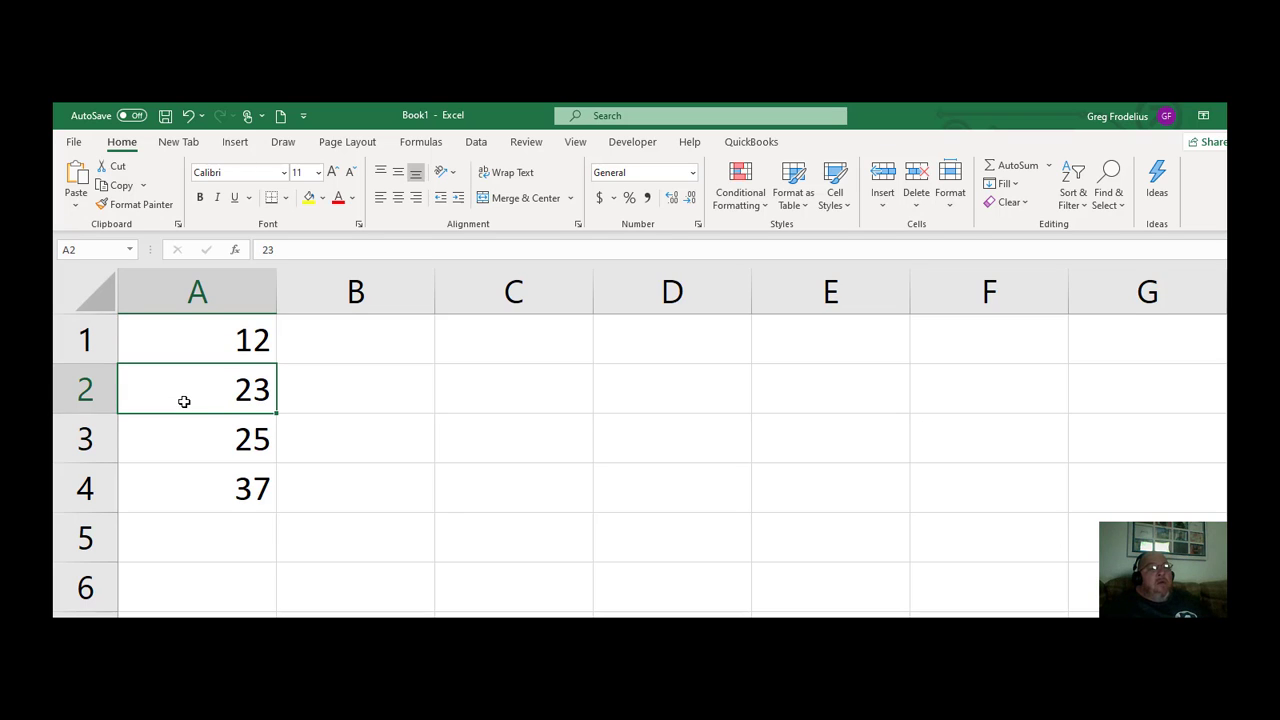
{"action": "left_click", "coordinate": [185, 436]}
{"action": "left_click", "coordinate": [183, 486]}
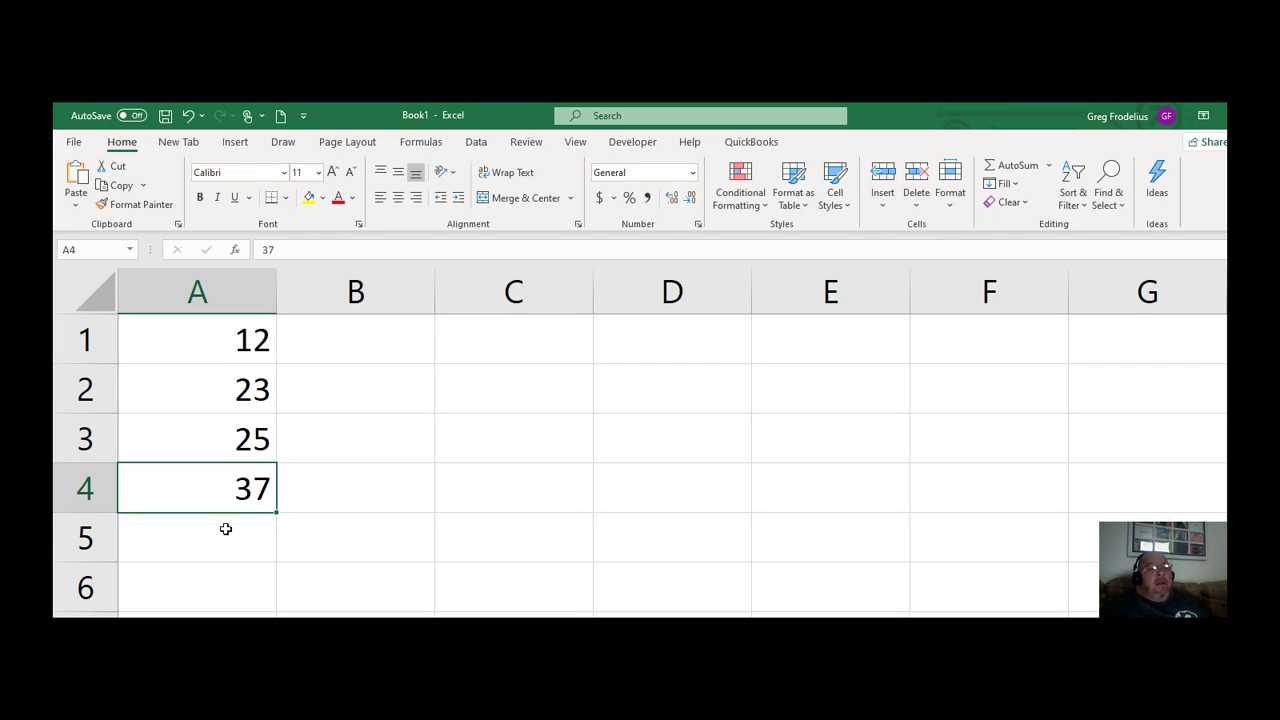
{"action": "left_click", "coordinate": [245, 423]}
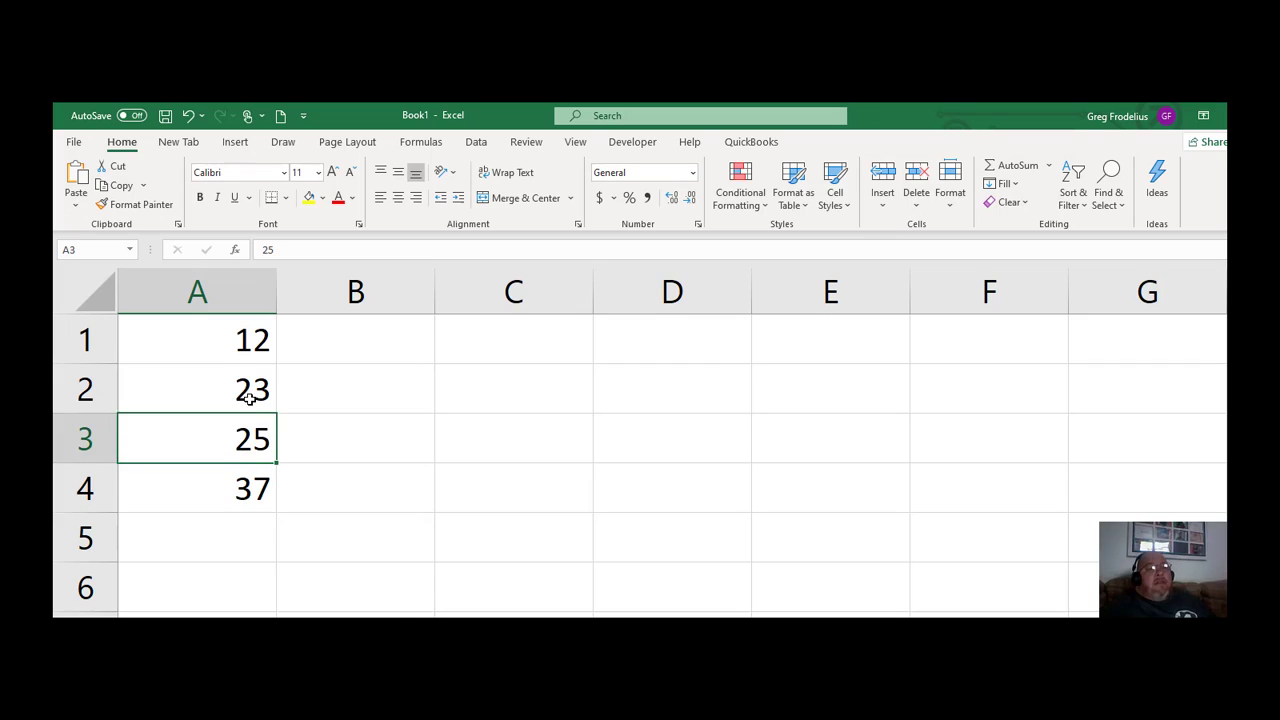
{"action": "left_click", "coordinate": [250, 399]}
{"action": "left_click", "coordinate": [227, 333]}
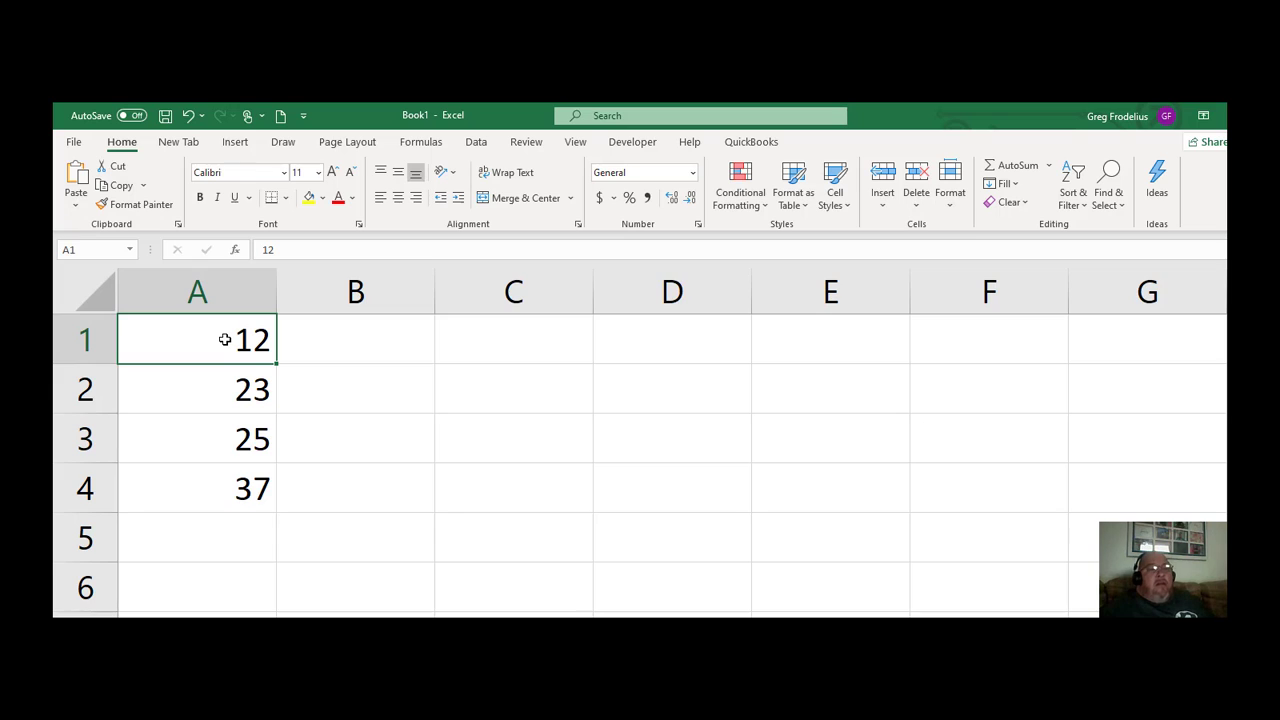
Enter the formula =A1+A2+A3+A4 in cell A5 by picking each referenced cell.
{"action": "left_click", "coordinate": [217, 554]}
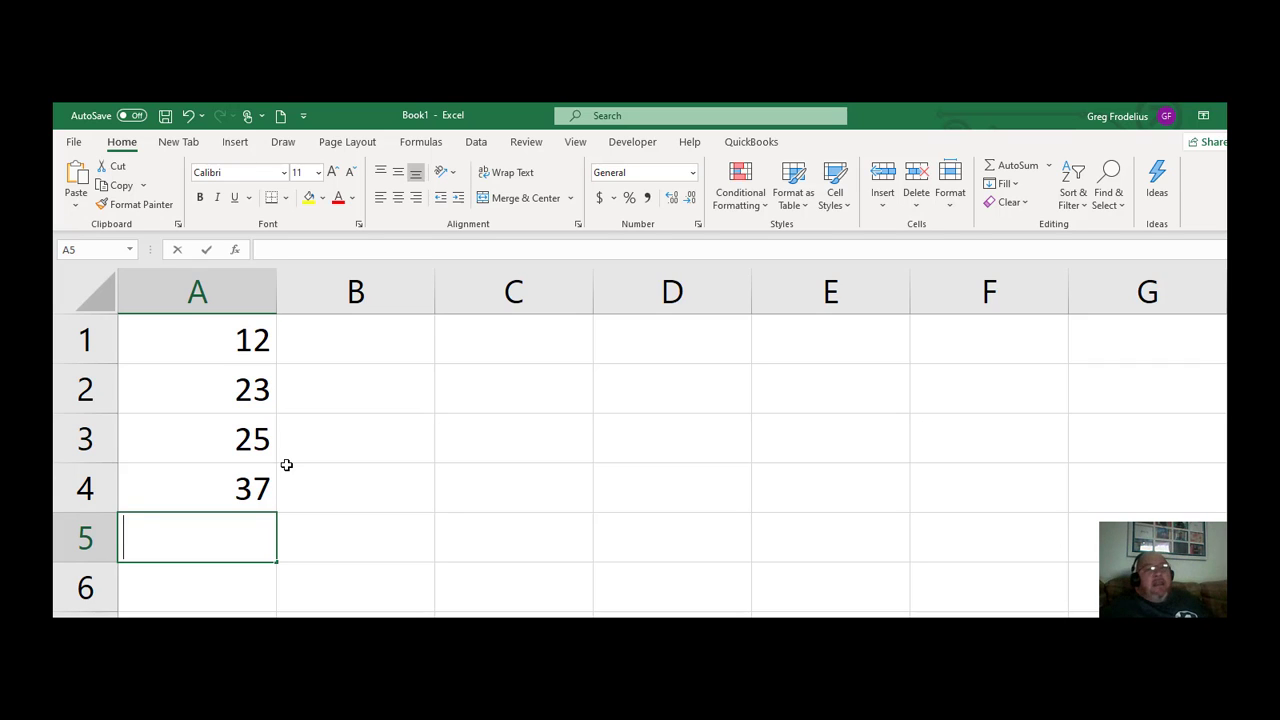
{"action": "type", "text": "="}
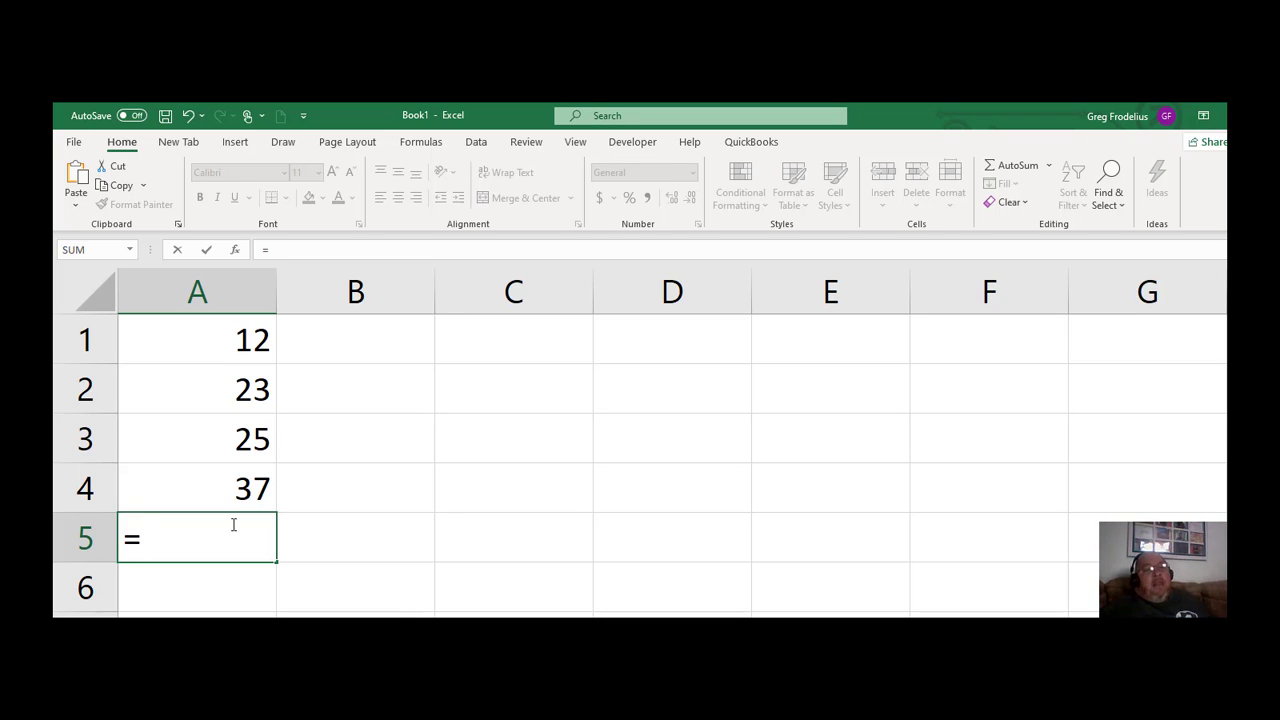
{"action": "left_click", "coordinate": [242, 341]}
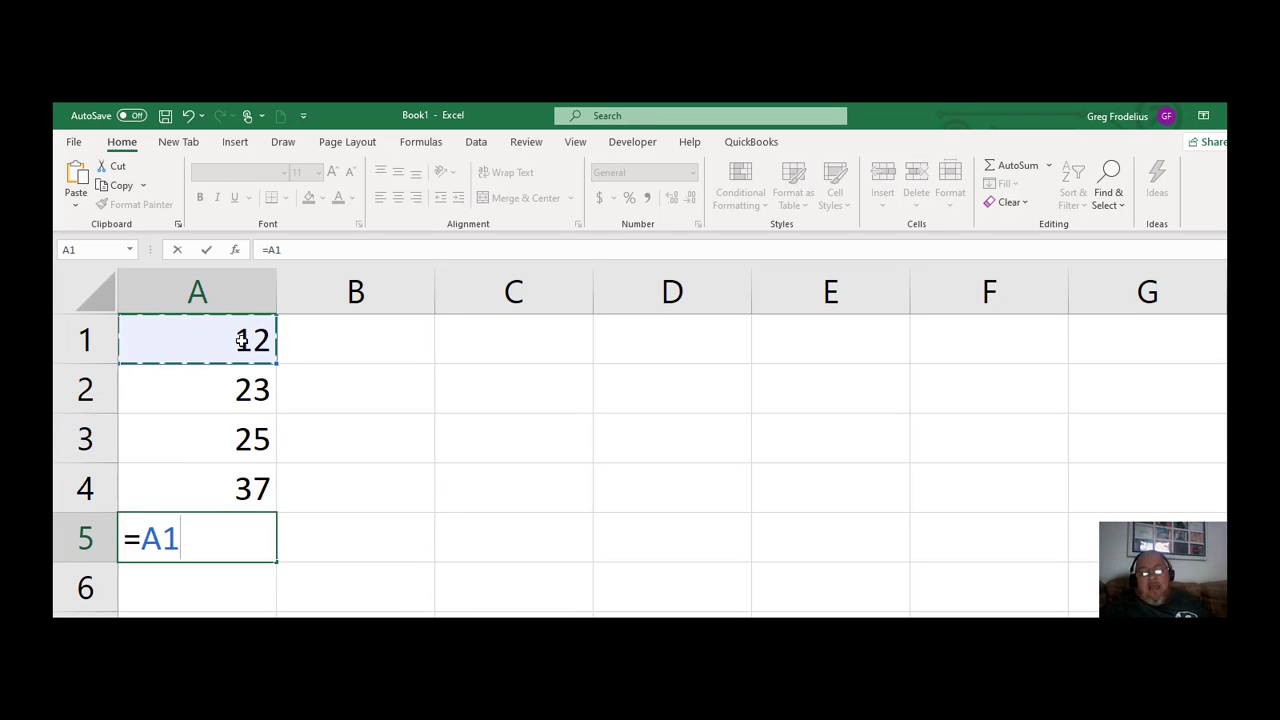
{"action": "type", "text": "+"}
{"action": "left_click", "coordinate": [242, 390]}
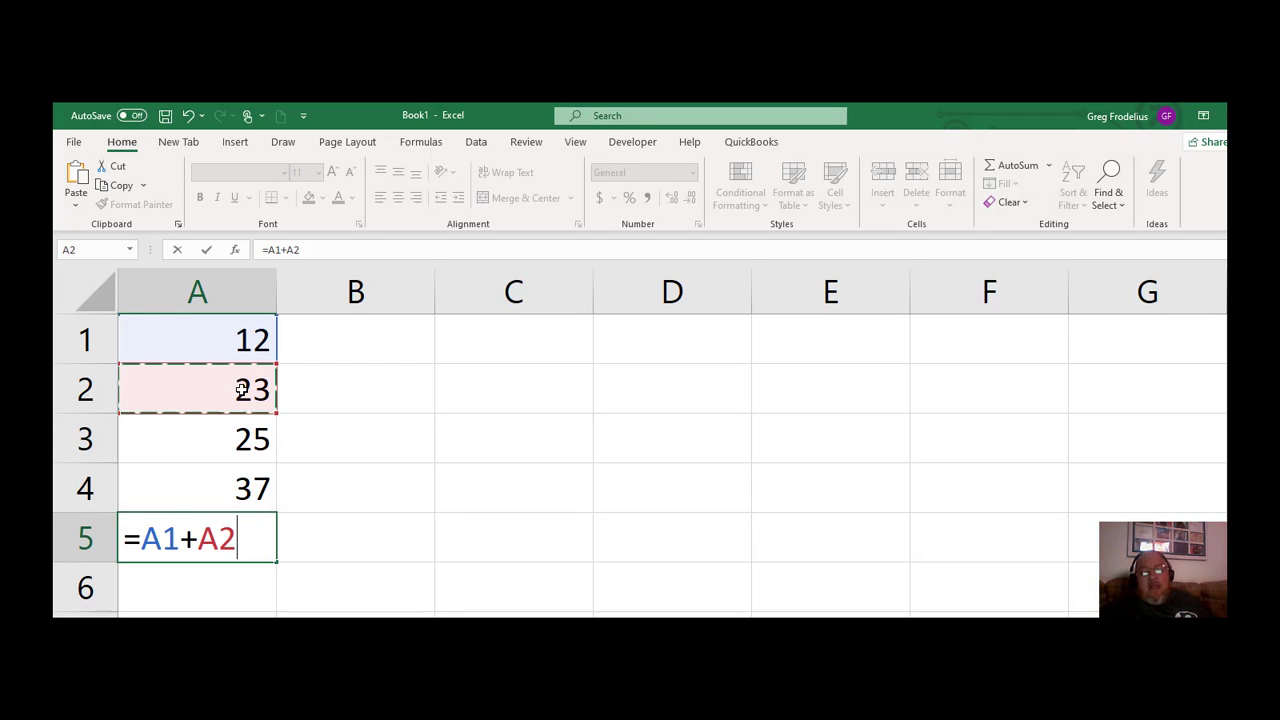
{"action": "type", "text": "+"}
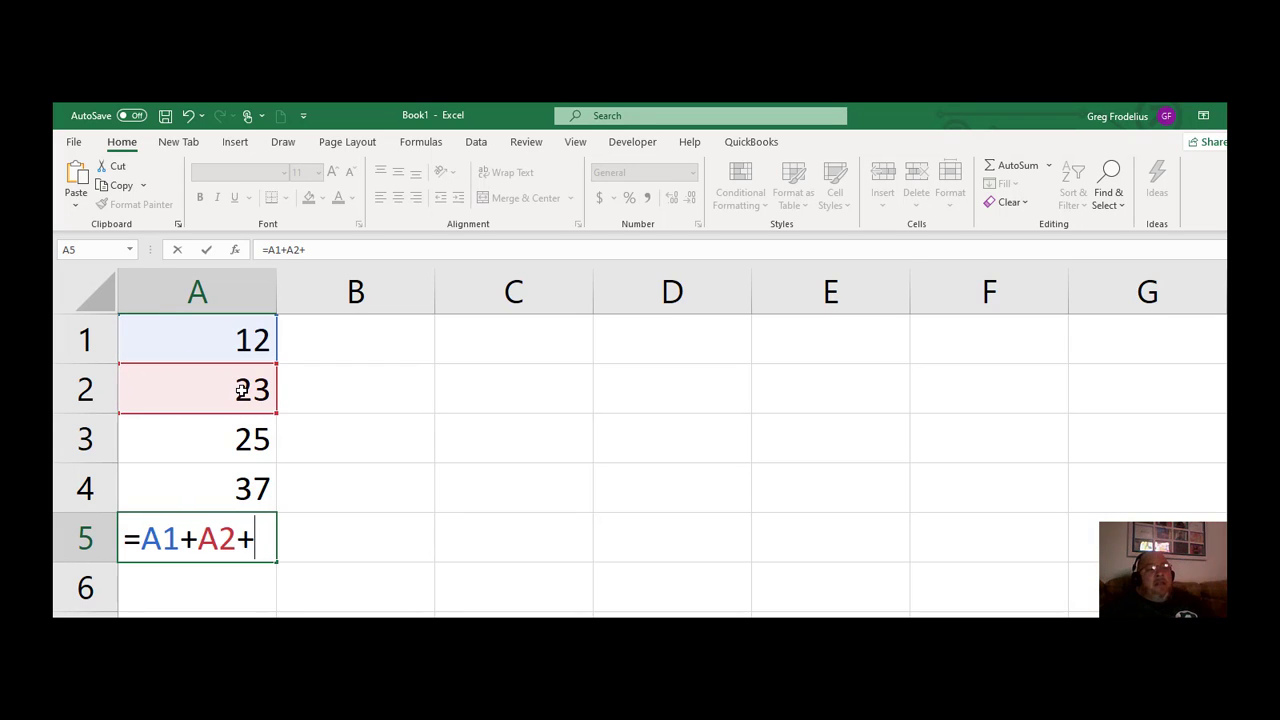
{"action": "left_click", "coordinate": [238, 441]}
{"action": "type", "text": "+"}
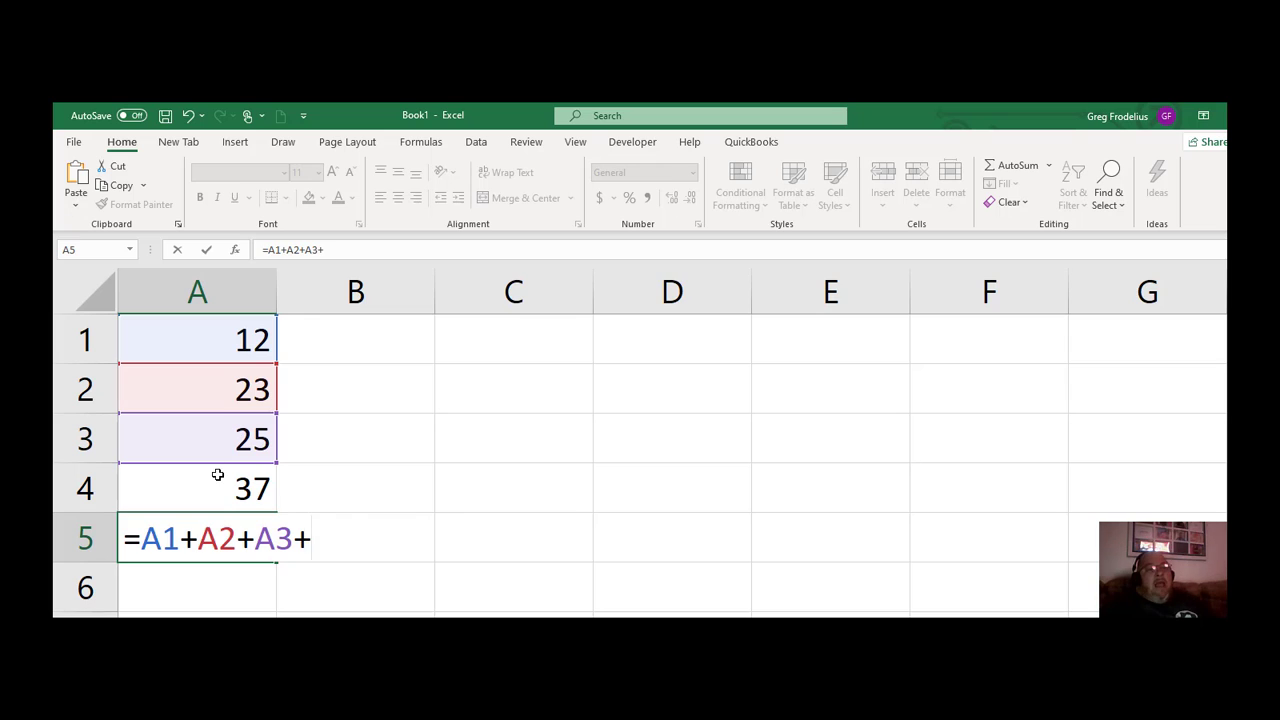
{"action": "left_click", "coordinate": [217, 475]}
{"action": "key", "text": "Return"}
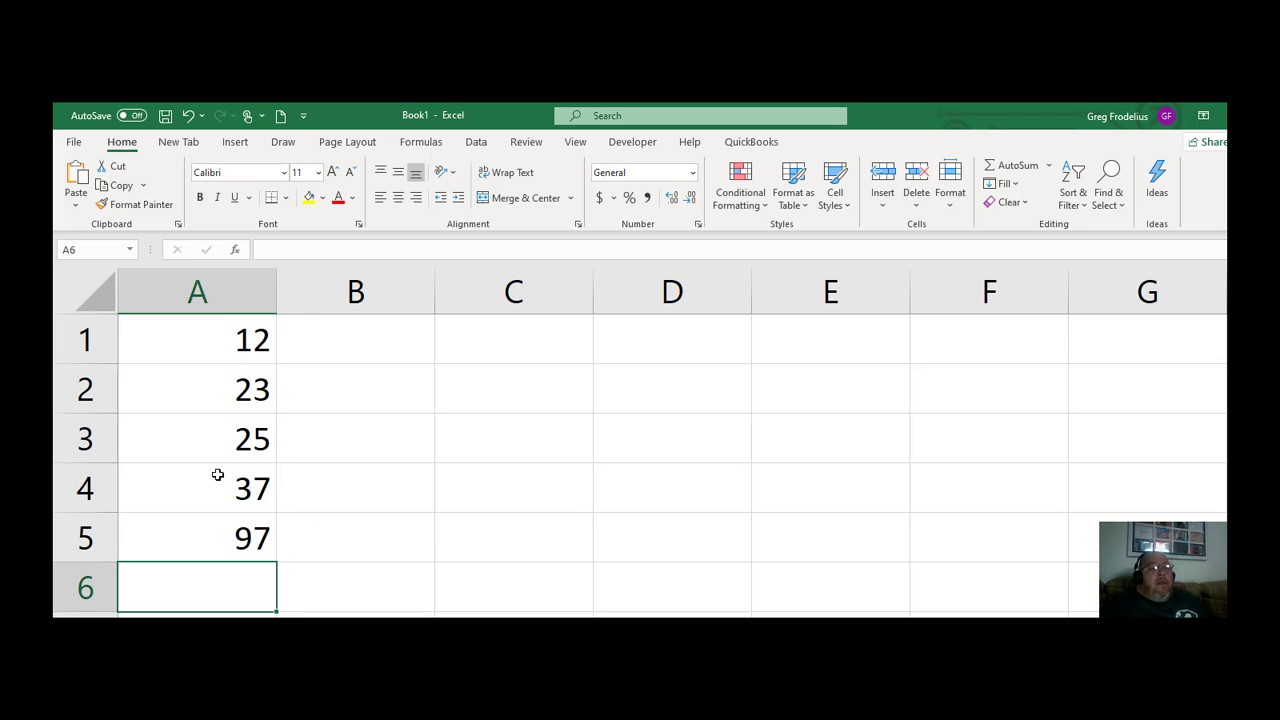
Copy the formula cell A5 and paste it into D1 with the normal paste option.
{"action": "left_click", "coordinate": [208, 528]}
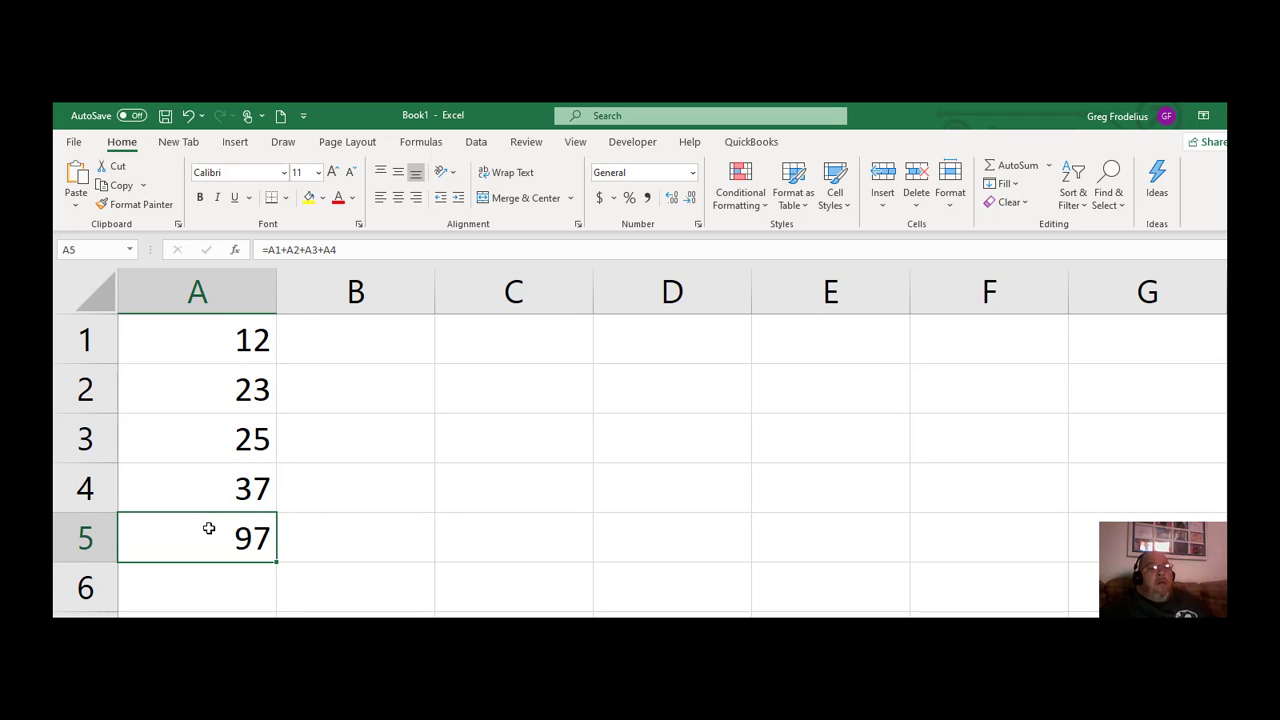
{"action": "right_click", "coordinate": [208, 528]}
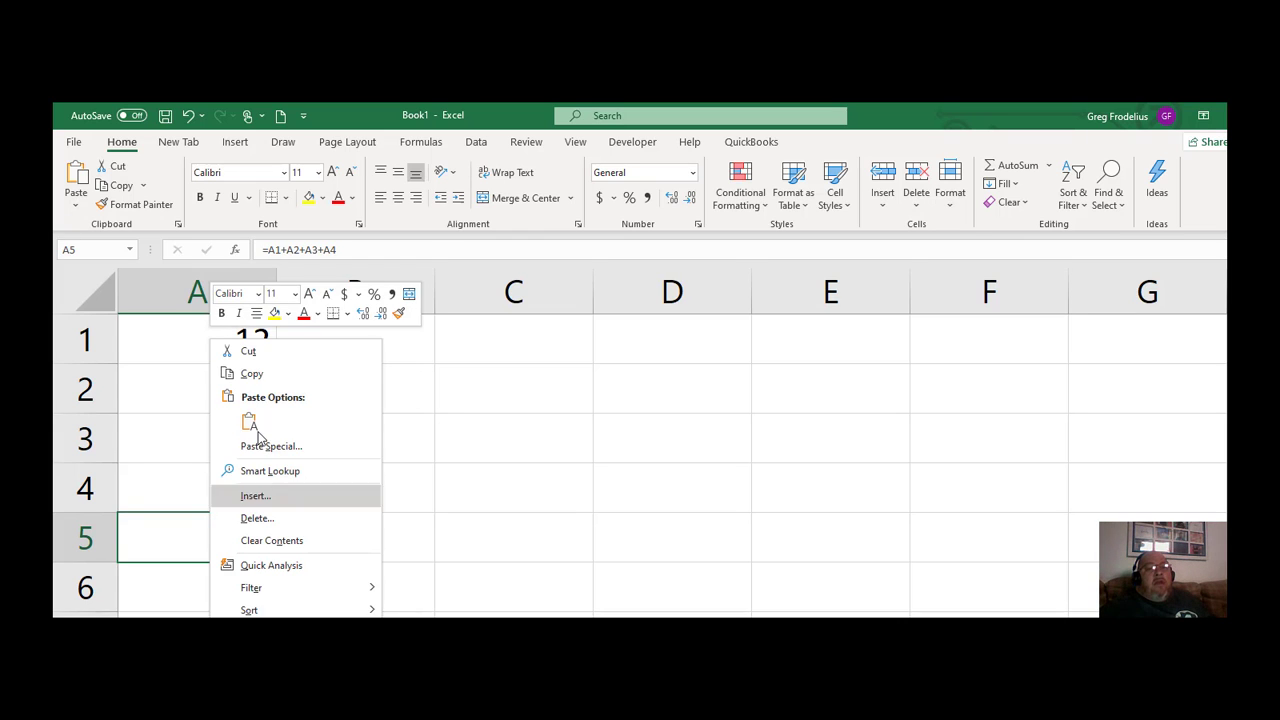
{"action": "left_click", "coordinate": [246, 373]}
{"action": "right_click", "coordinate": [654, 340]}
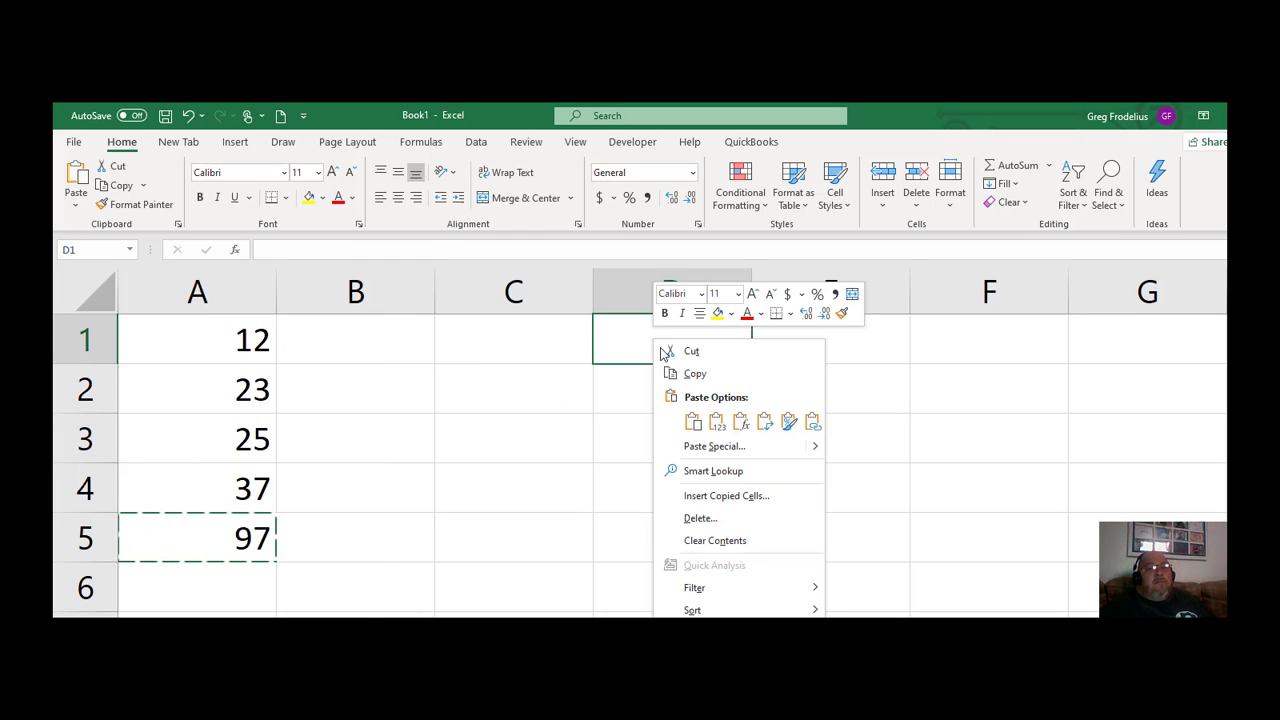
{"action": "left_click", "coordinate": [695, 423]}
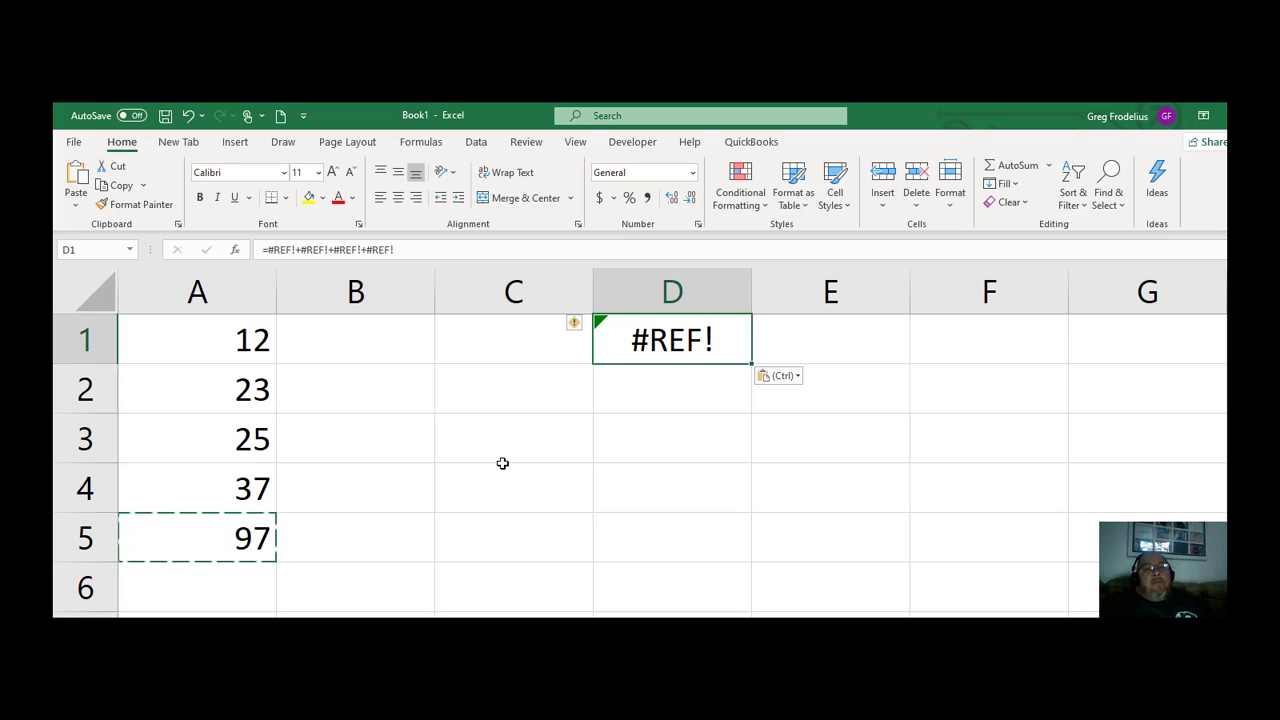
Paste the copied A5 result into D1 as values only, check the cell's content and end copy mode.
{"action": "right_click", "coordinate": [688, 346]}
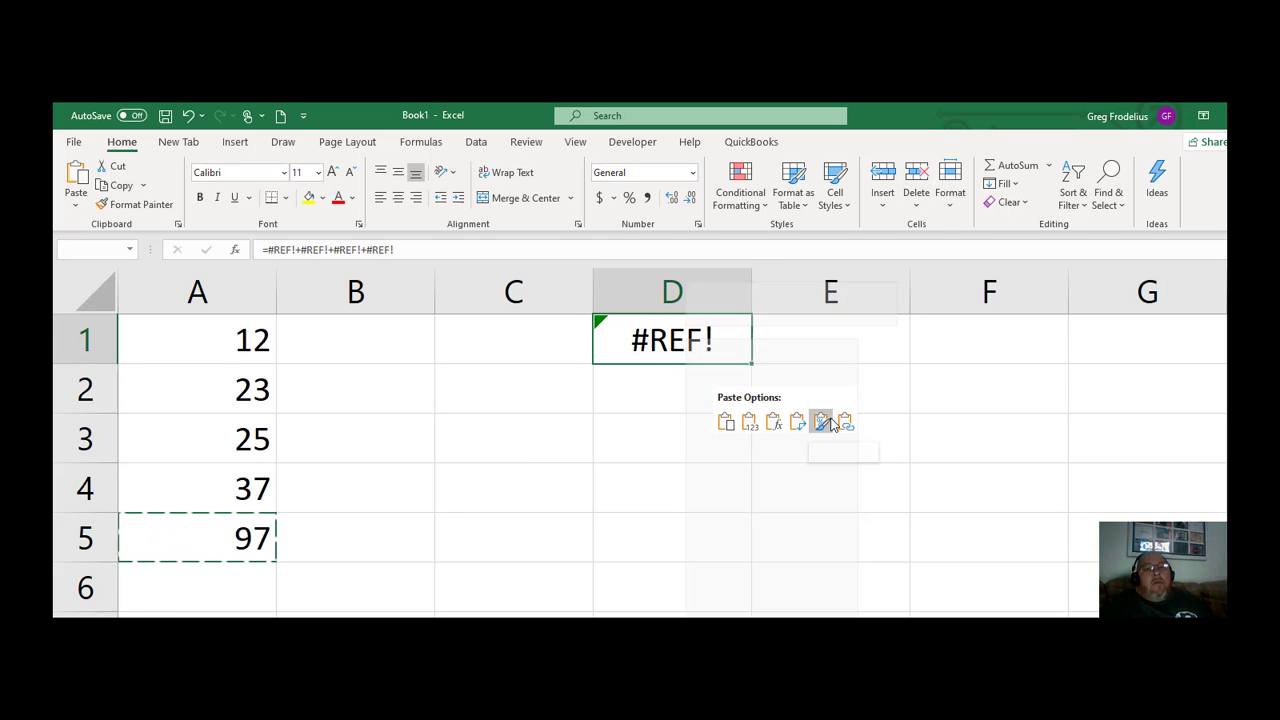
{"action": "left_click", "coordinate": [749, 422]}
{"action": "left_click", "coordinate": [584, 381]}
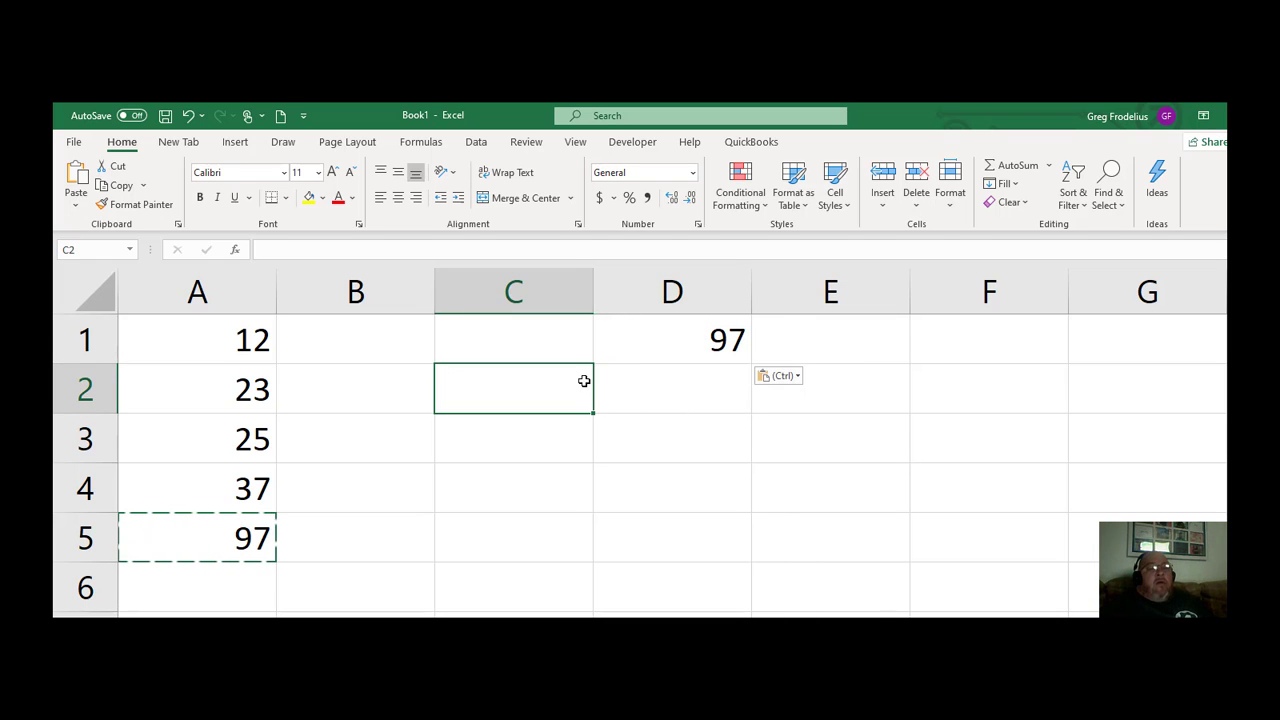
{"action": "left_click", "coordinate": [654, 340]}
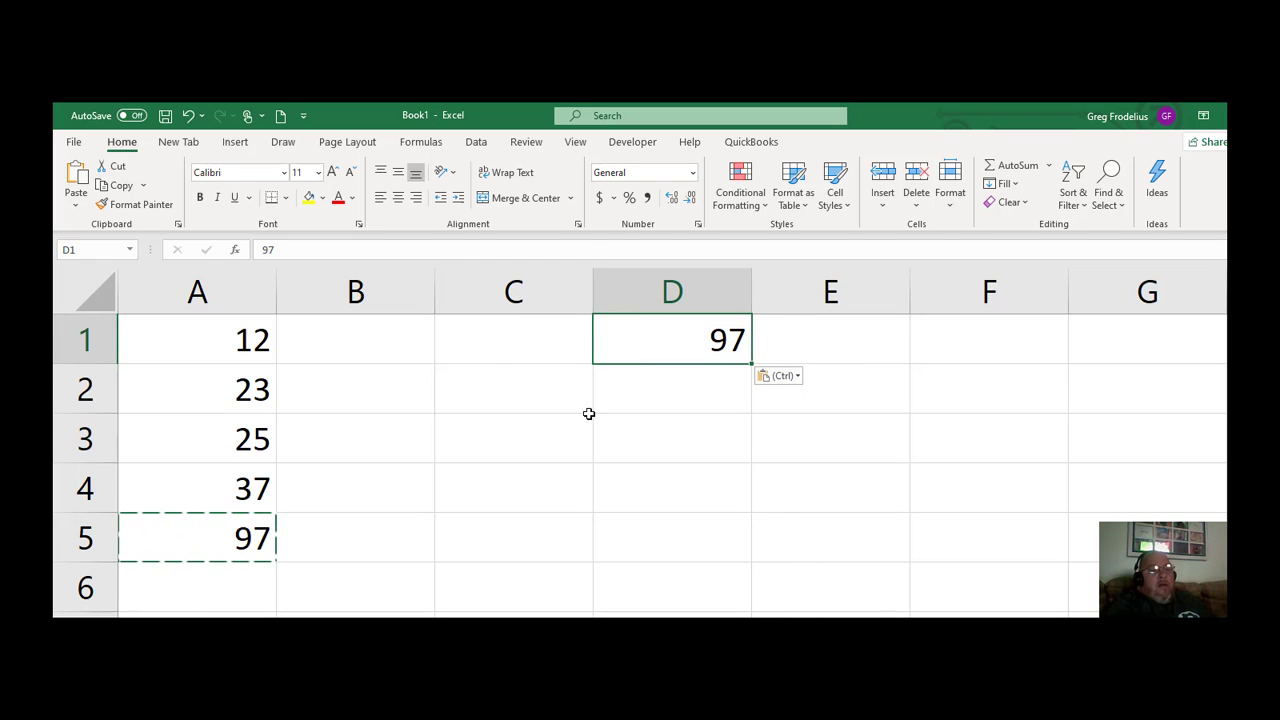
{"action": "key", "text": "Escape"}
Inspect the formula in A5 and the cells it references, and leave it unchanged.
{"action": "left_click", "coordinate": [247, 556]}
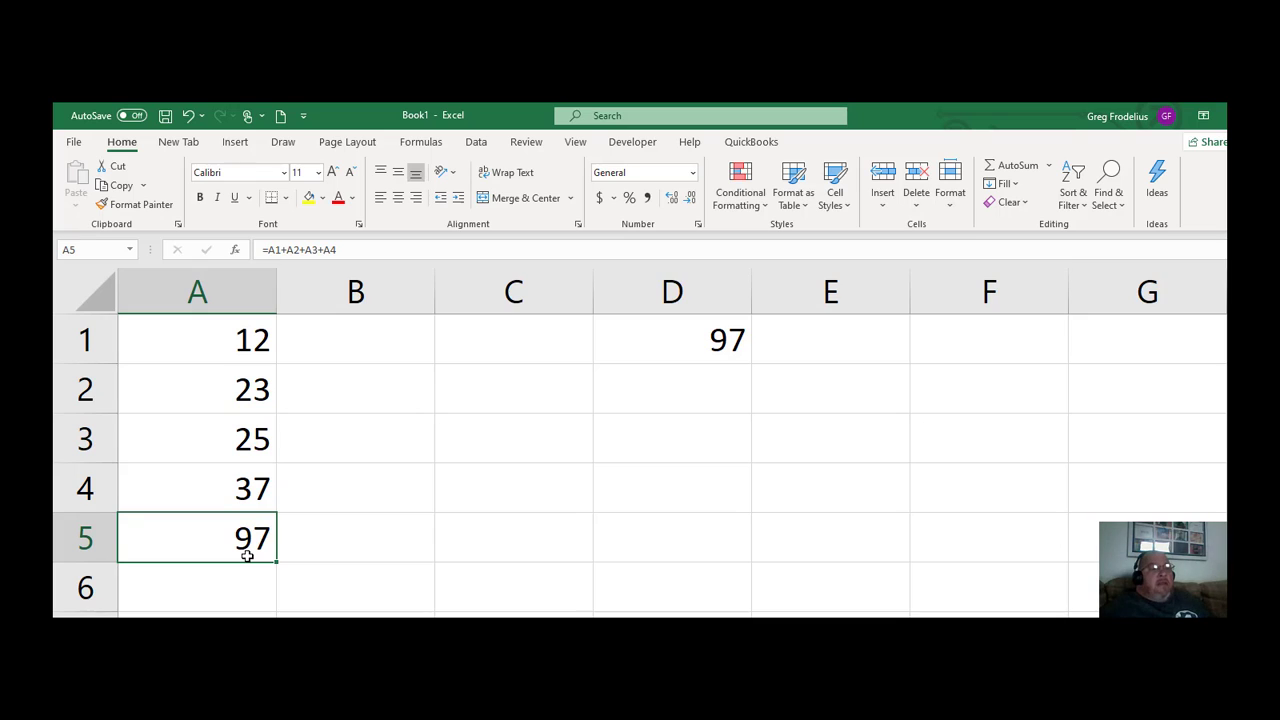
{"action": "double_click", "coordinate": [247, 557]}
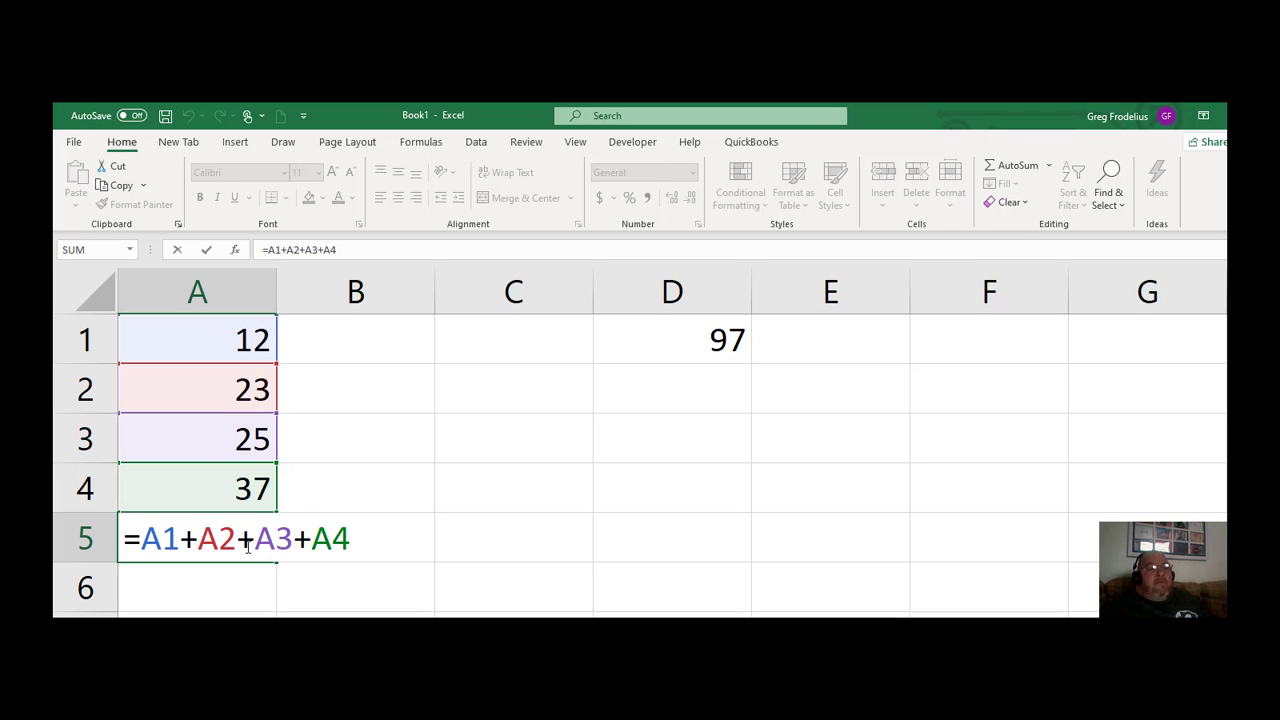
{"action": "key", "text": "Return"}
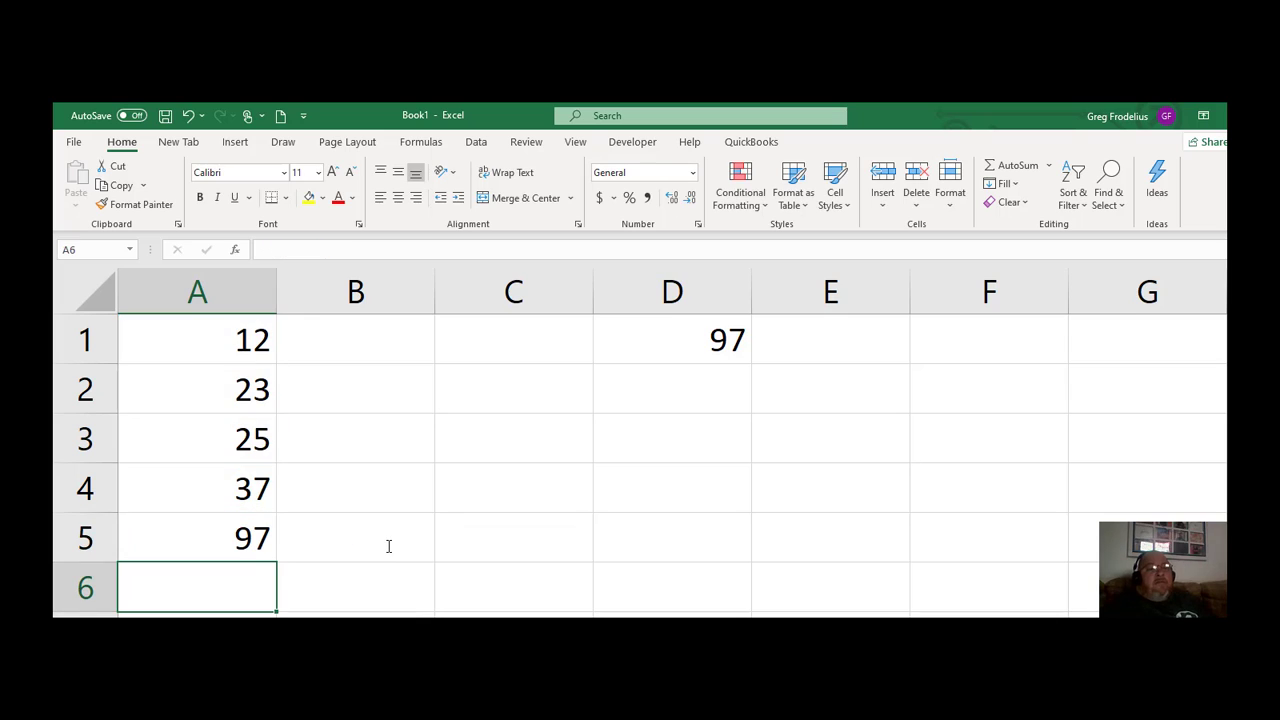
Clear A5 and total A1:A4 there with AutoSum.
{"action": "left_click", "coordinate": [195, 528]}
{"action": "key", "text": "Delete"}
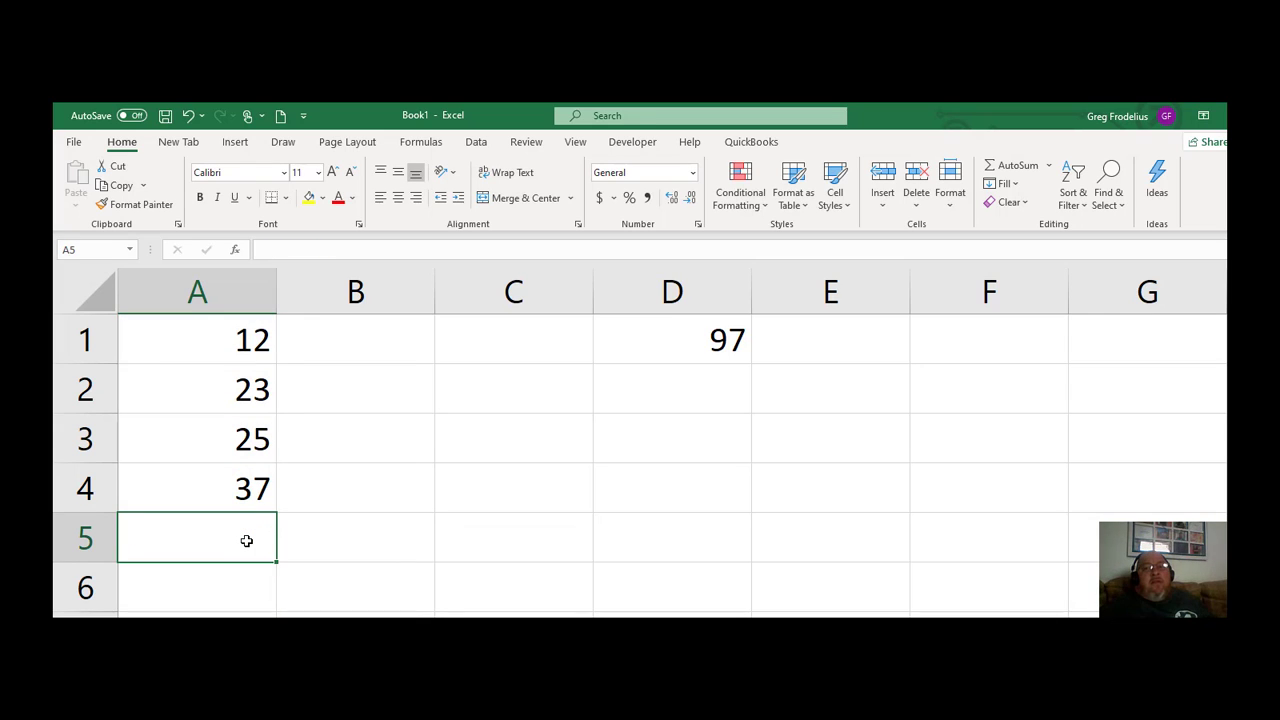
{"action": "left_click", "coordinate": [1016, 168]}
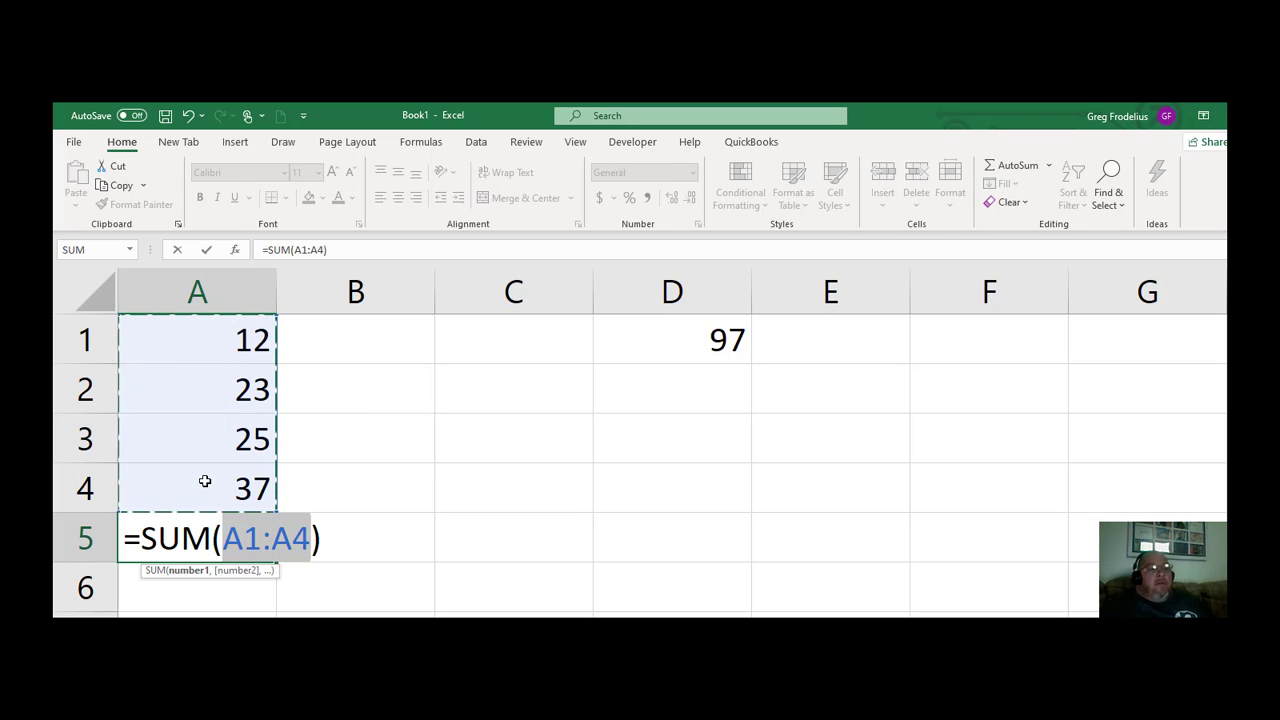
{"action": "key", "text": "Return"}
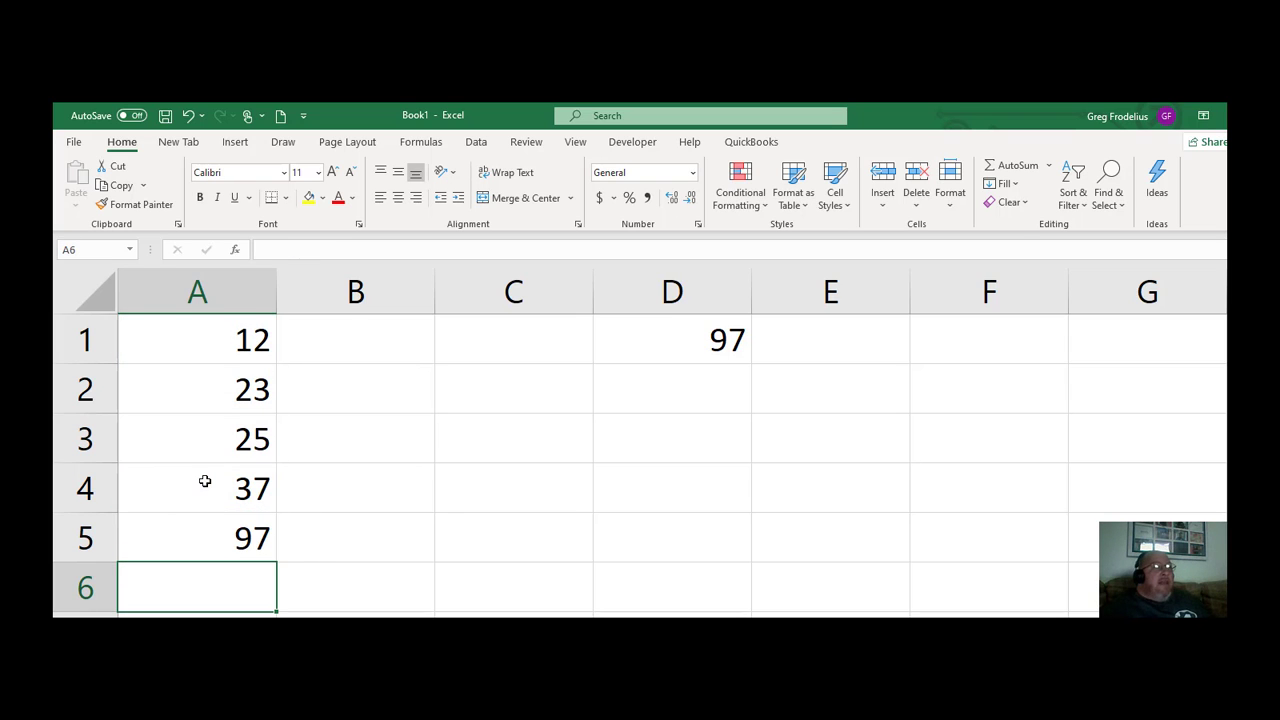
Review the formula in A5 and the list of other functions offered by AutoSum.
{"action": "left_click", "coordinate": [217, 533]}
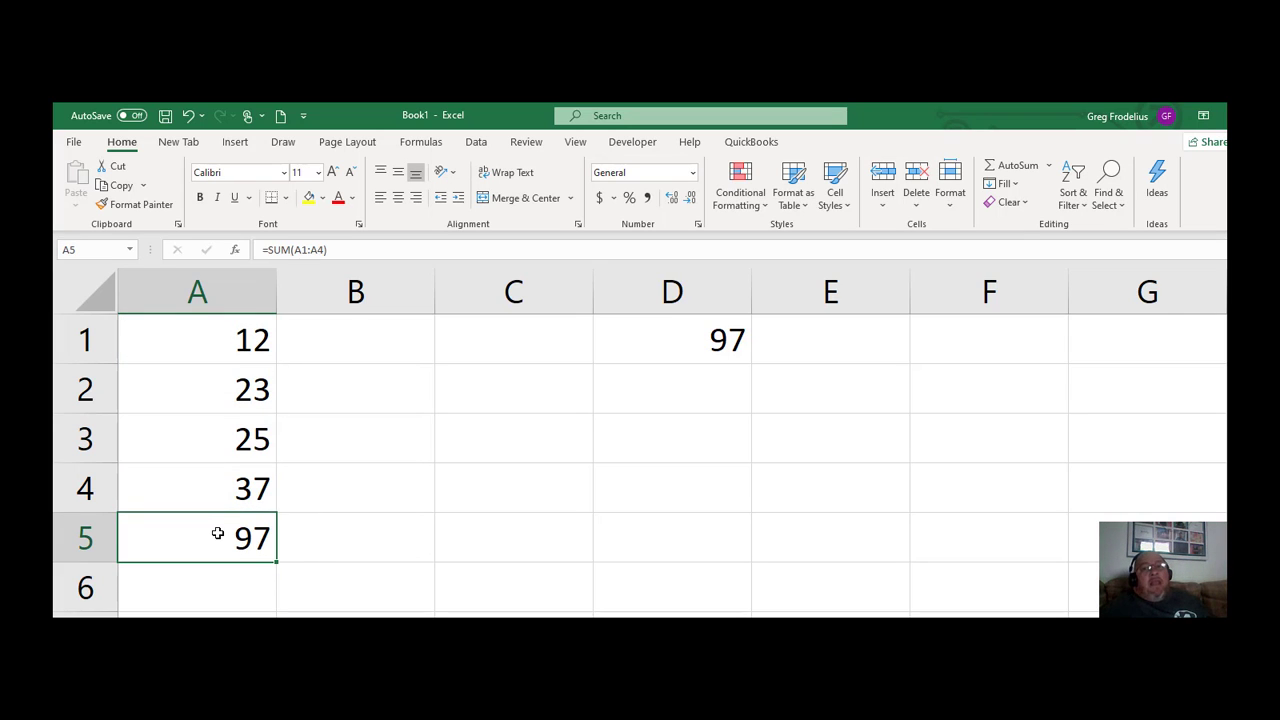
{"action": "left_click", "coordinate": [1049, 165]}
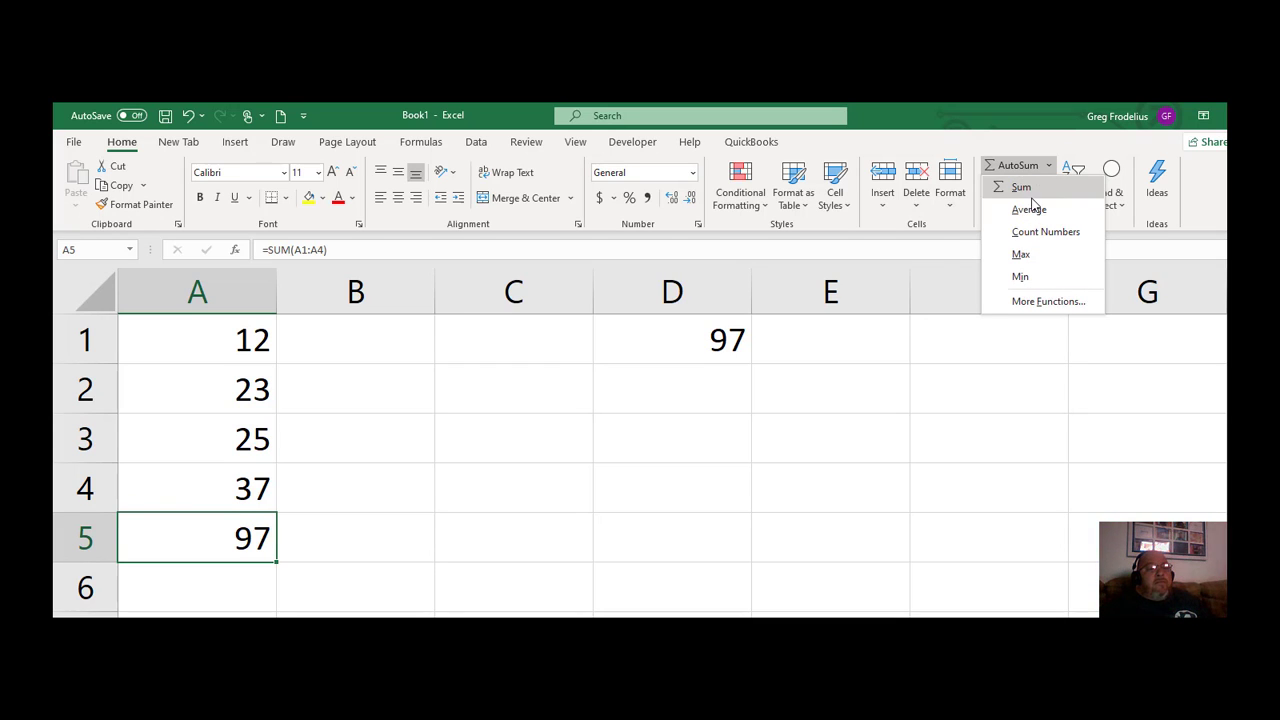
{"action": "left_click", "coordinate": [337, 534]}
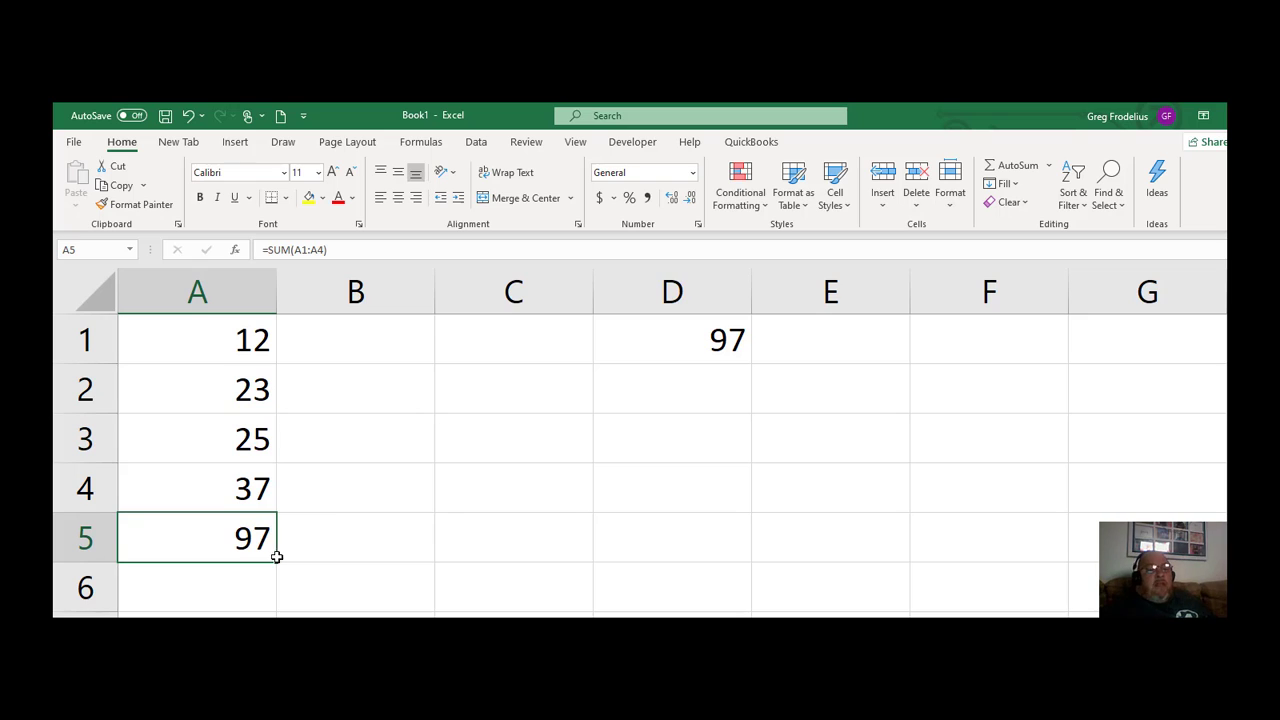
{"action": "left_click", "coordinate": [325, 541]}
Clear A5, enter a SUM formula by hand over the range A1:A4, and review the completed formula.
{"action": "left_click", "coordinate": [248, 541]}
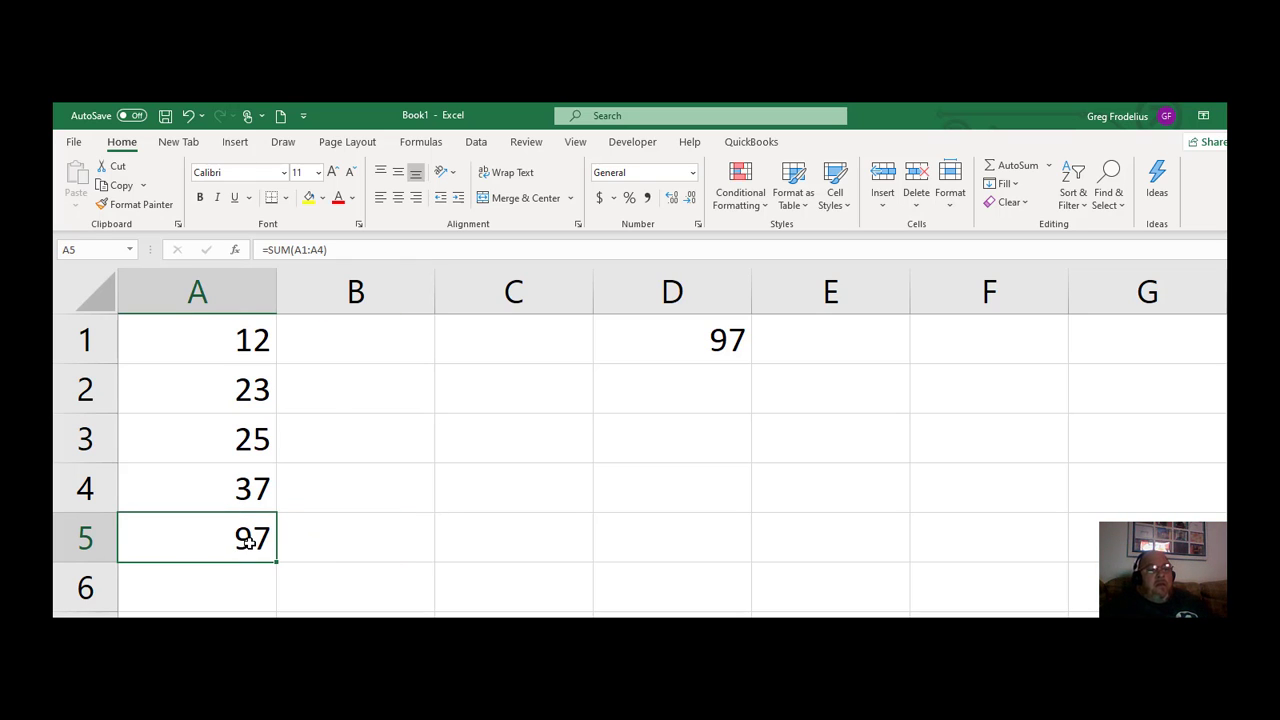
{"action": "key", "text": "Delete"}
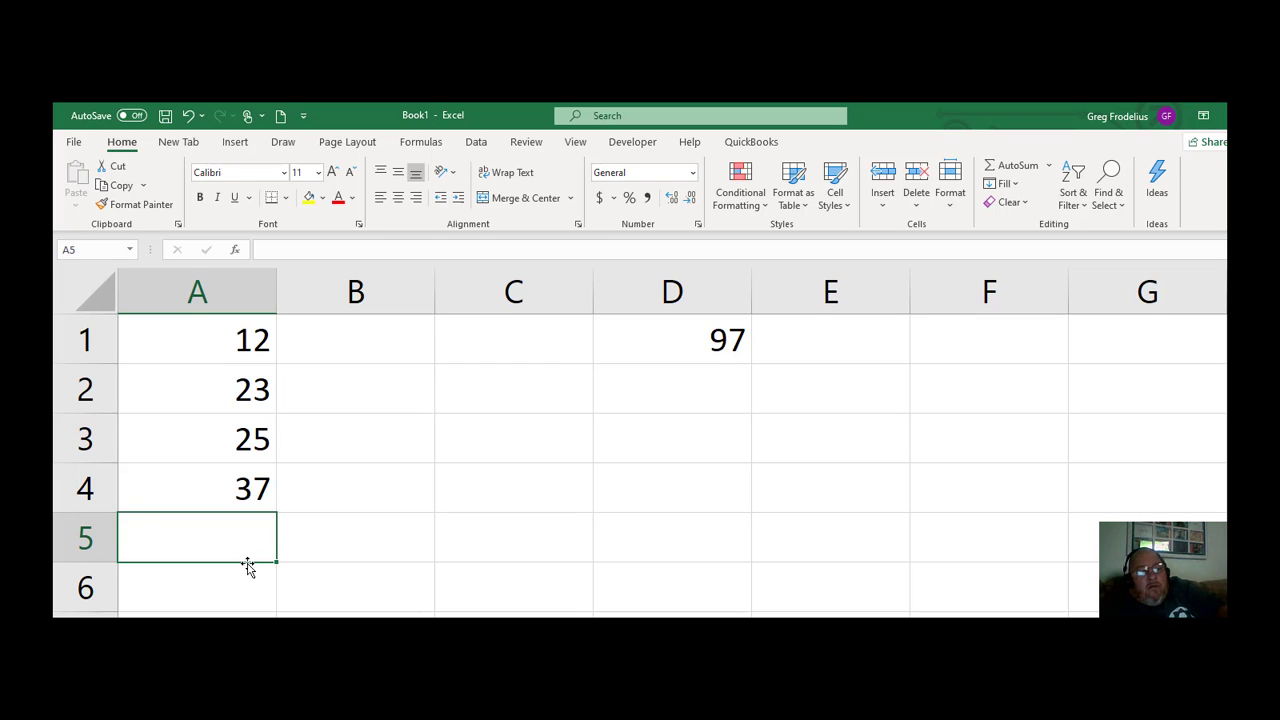
{"action": "type", "text": "=sum"}
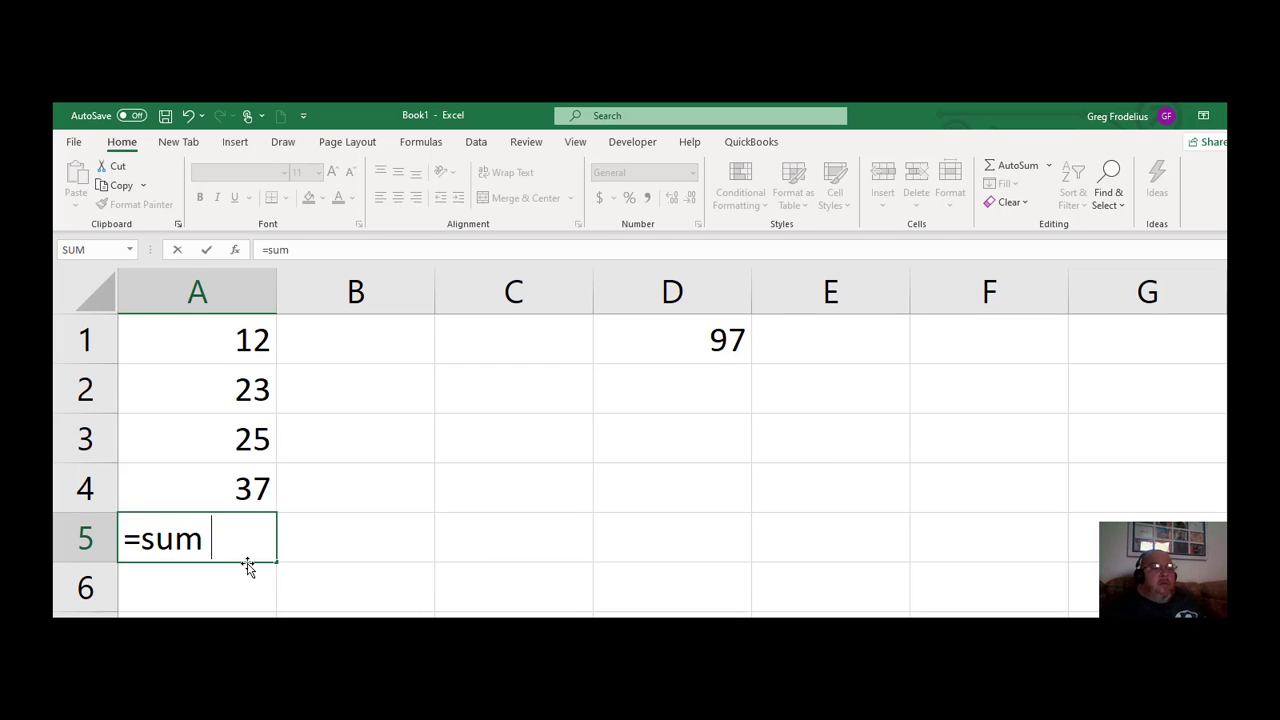
{"action": "key", "text": "BackSpace"}
{"action": "type", "text": "("}
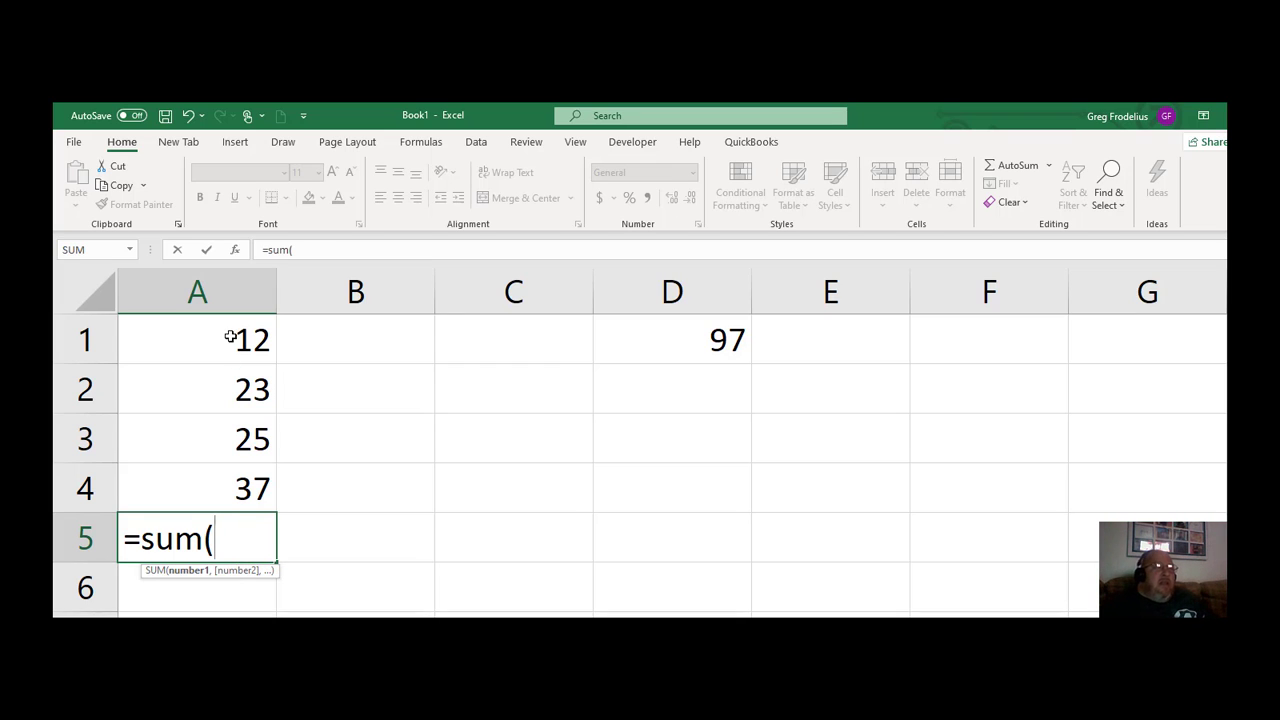
{"action": "left_click_drag", "start_coordinate": [223, 334], "coordinate": [228, 487]}
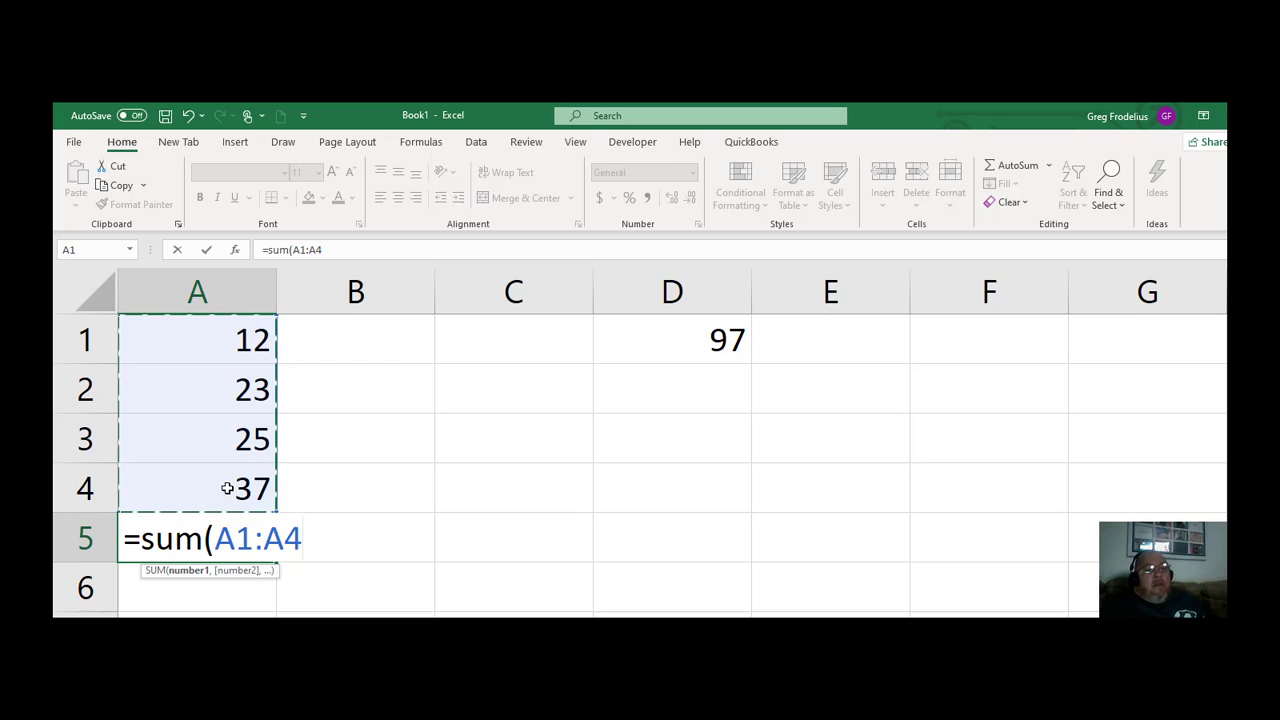
{"action": "key", "text": "Return"}
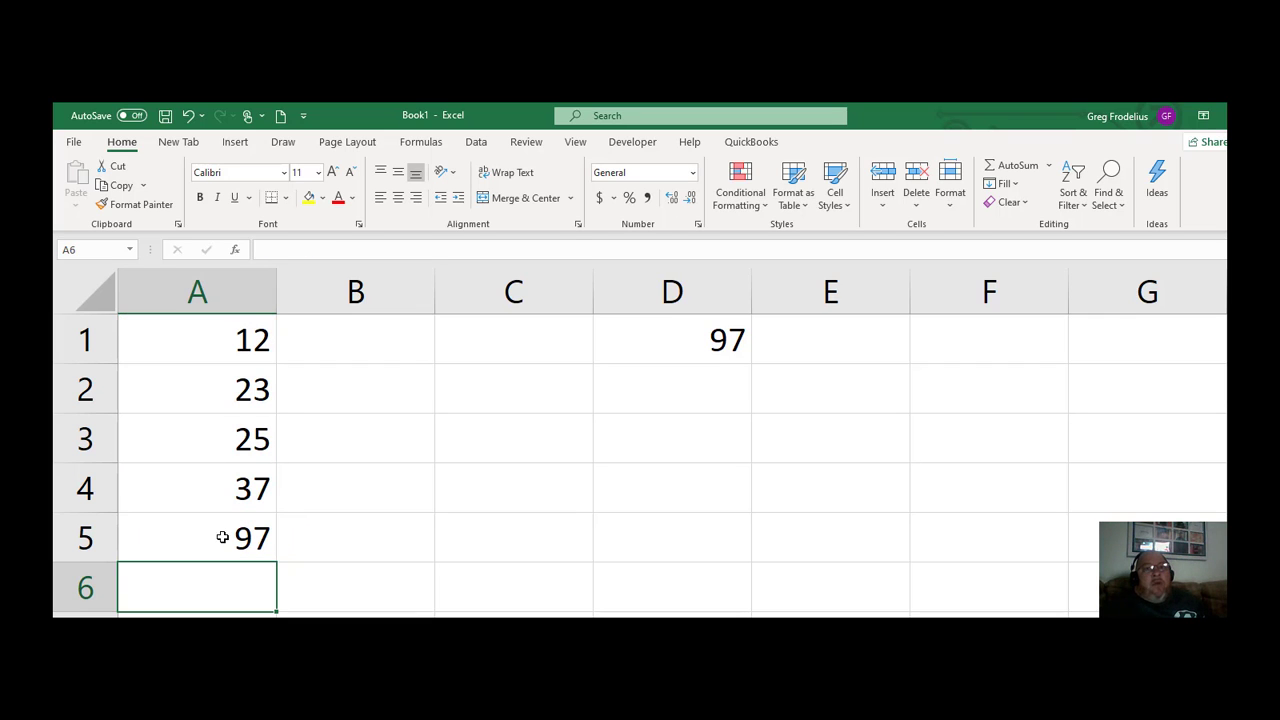
{"action": "double_click", "coordinate": [222, 537]}
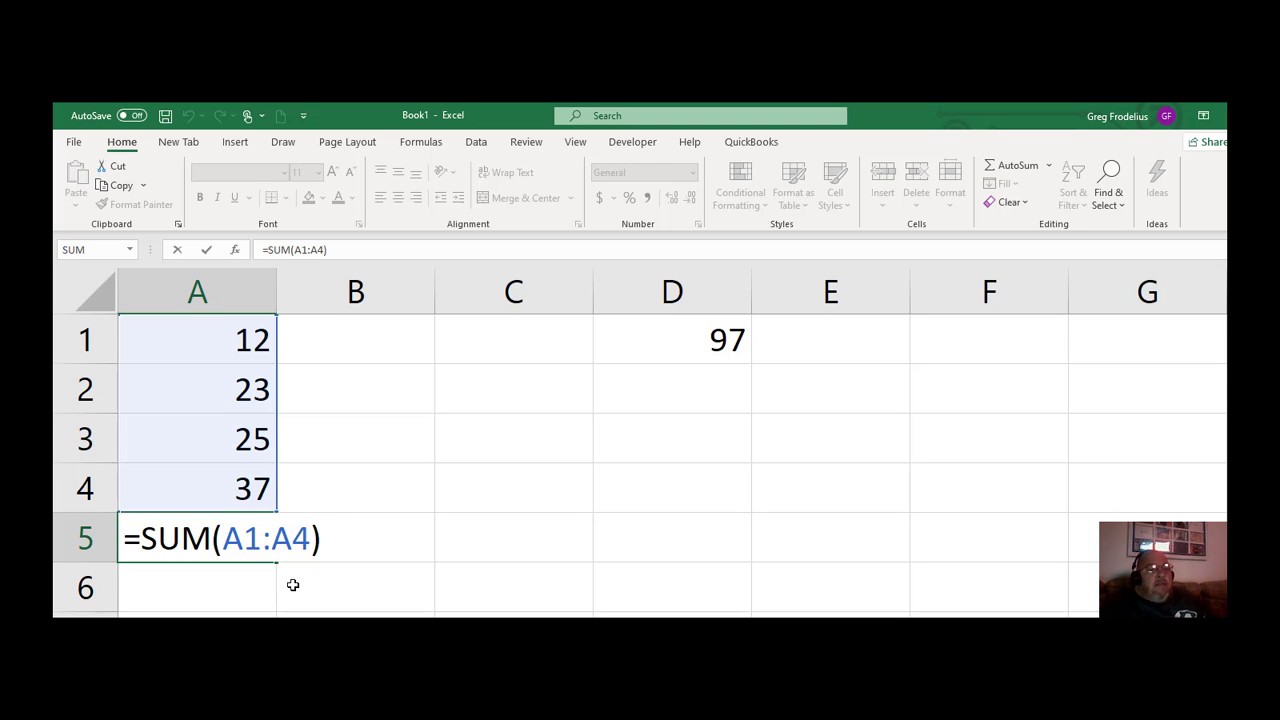
{"action": "key", "text": "Return"}
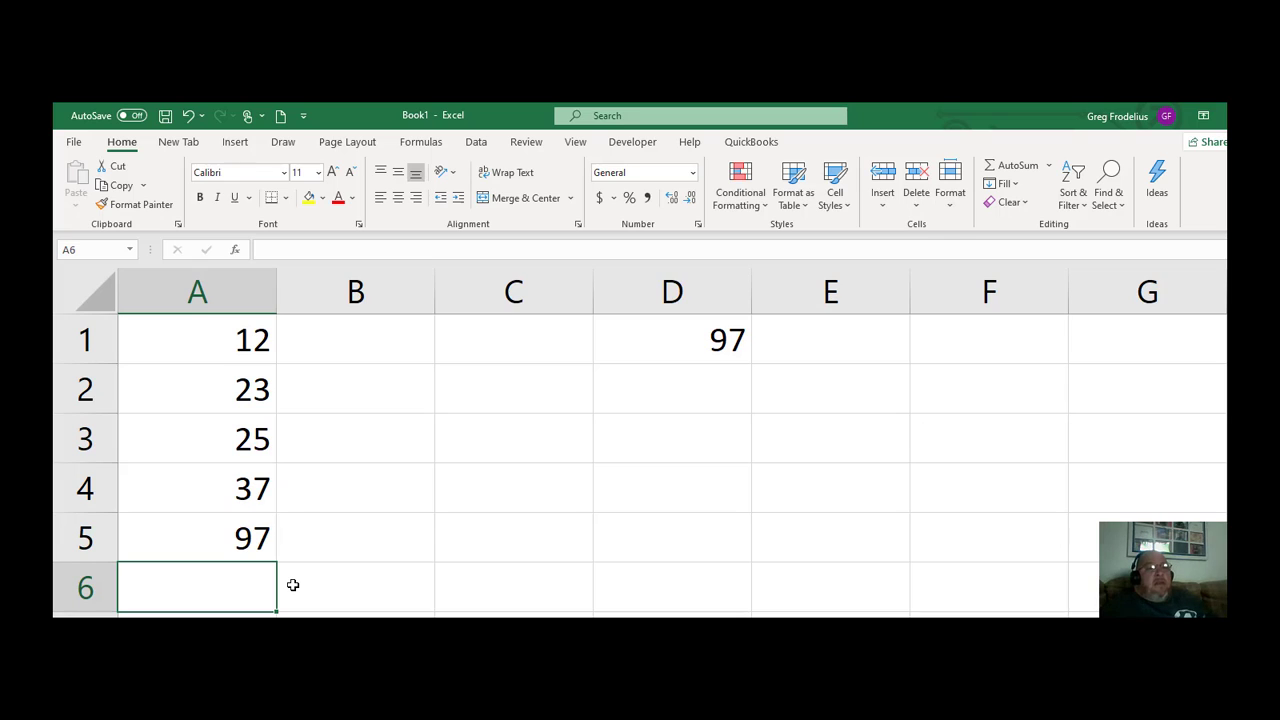
Clear A5 and search for sum with Insert Function.
{"action": "left_click", "coordinate": [261, 535]}
{"action": "key", "text": "Delete"}
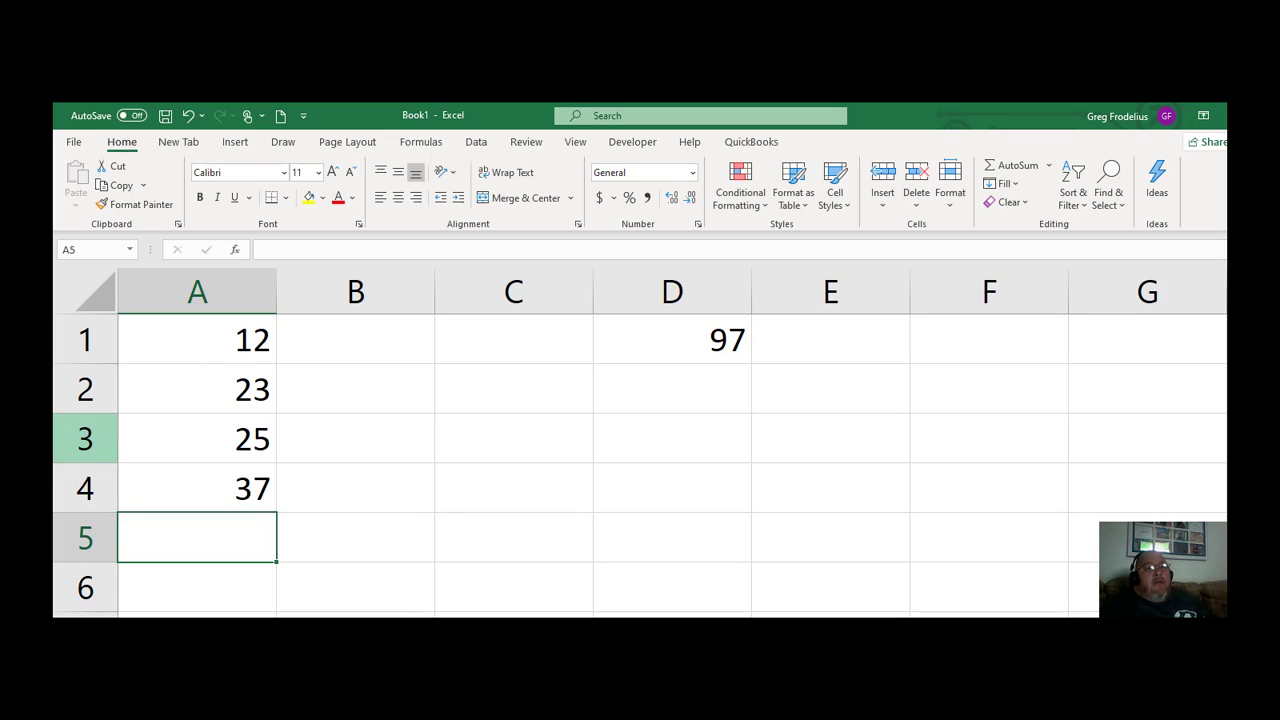
{"action": "left_click", "coordinate": [235, 250]}
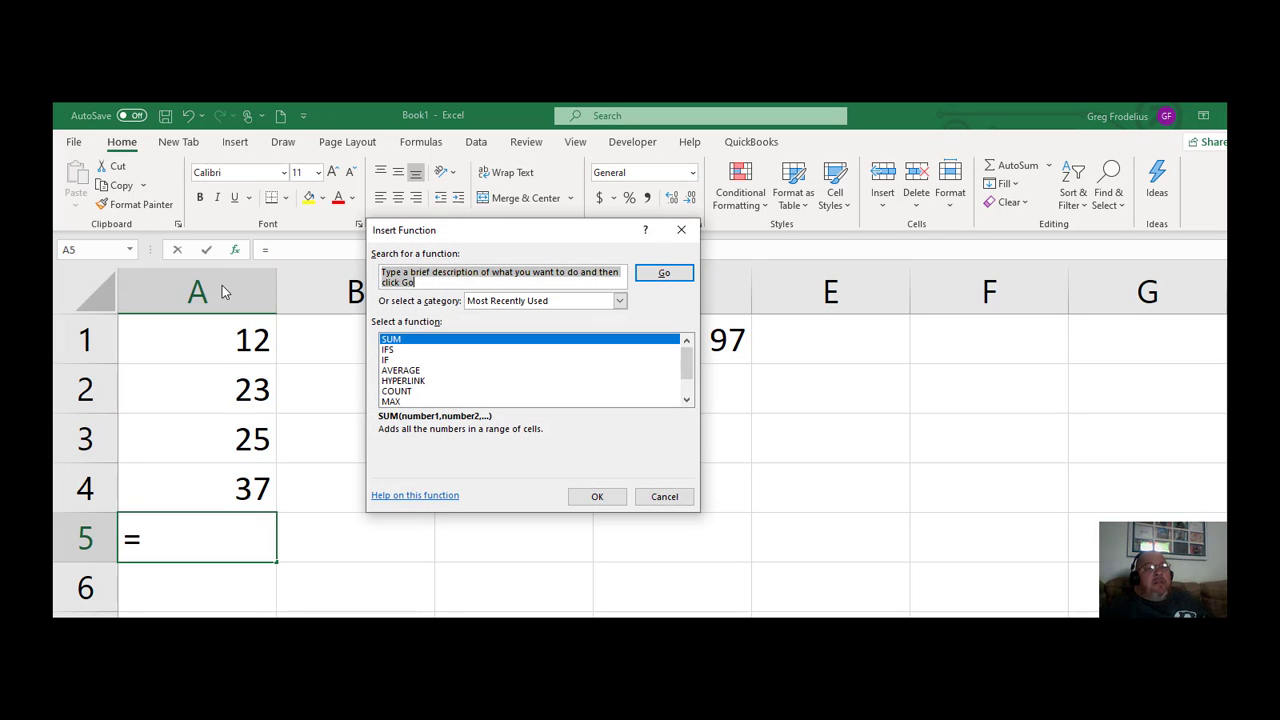
{"action": "left_click_drag", "start_coordinate": [521, 268], "coordinate": [522, 266]}
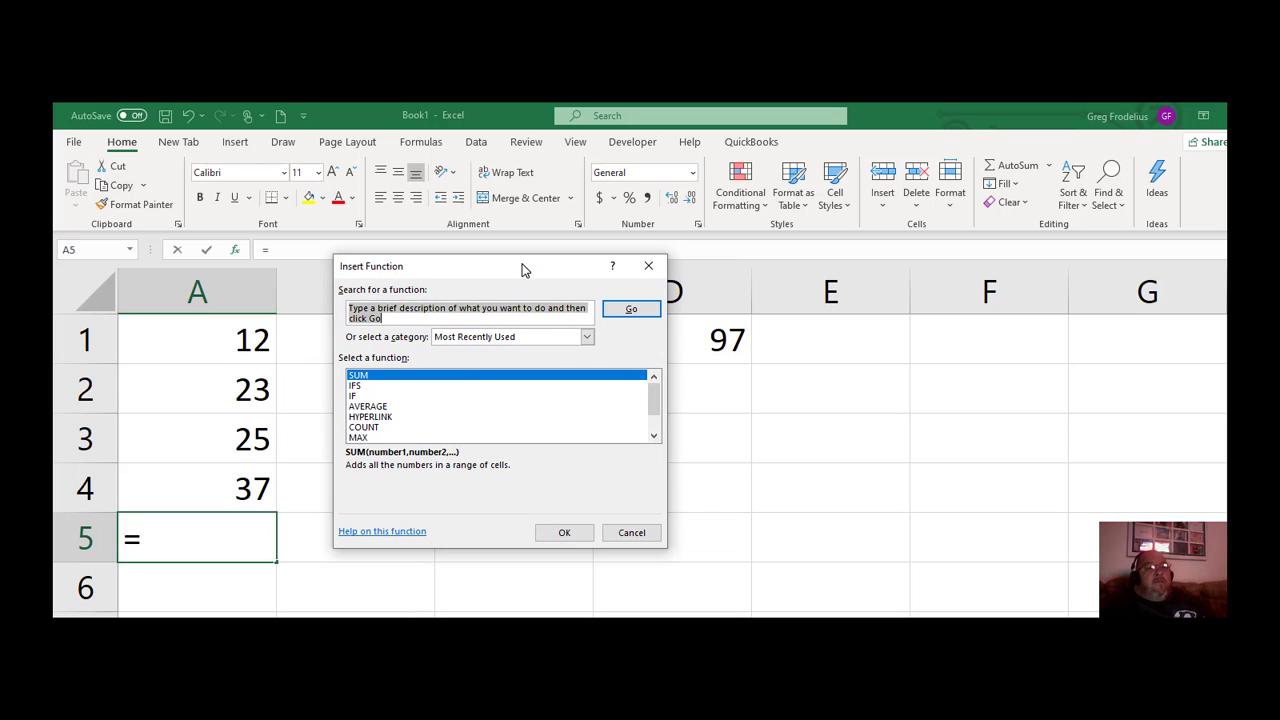
{"action": "left_click", "coordinate": [389, 319]}
{"action": "left_click_drag", "start_coordinate": [389, 319], "coordinate": [344, 311]}
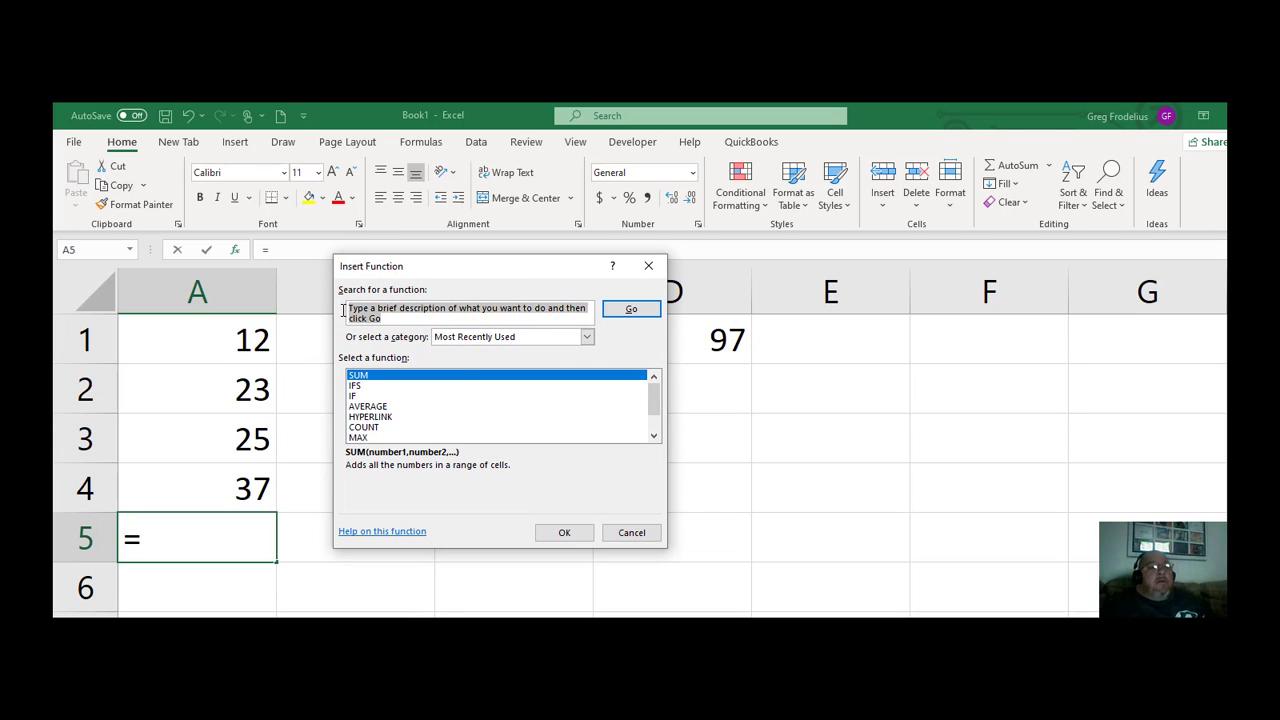
{"action": "type", "text": "sum"}
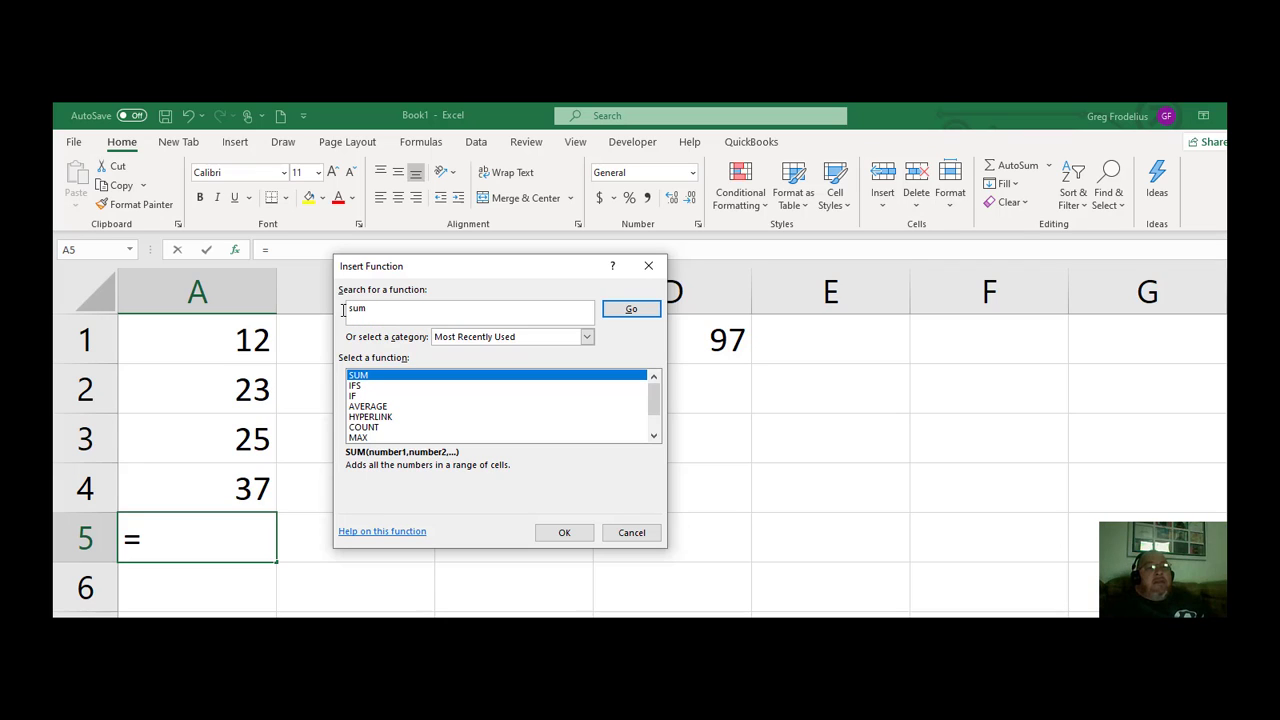
{"action": "left_click", "coordinate": [630, 312]}
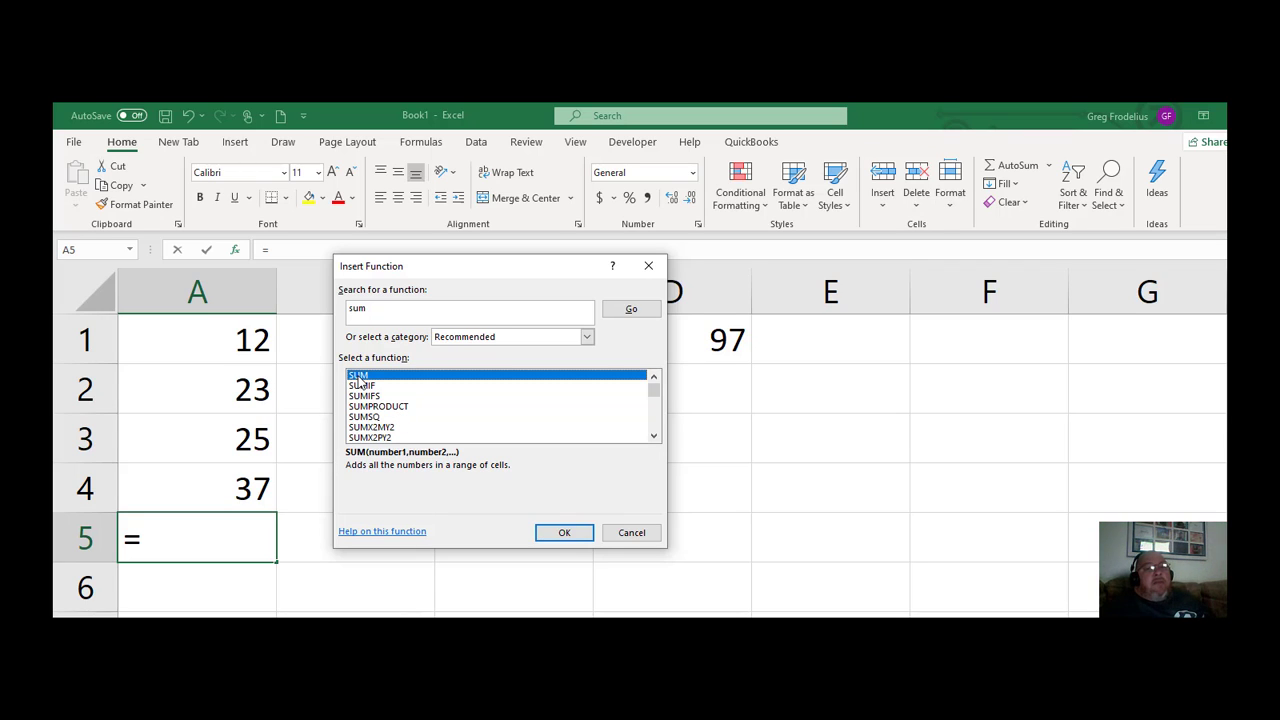
Insert the SUM function in A5 with the range A1:A4 as Number1.
{"action": "left_click", "coordinate": [562, 532]}
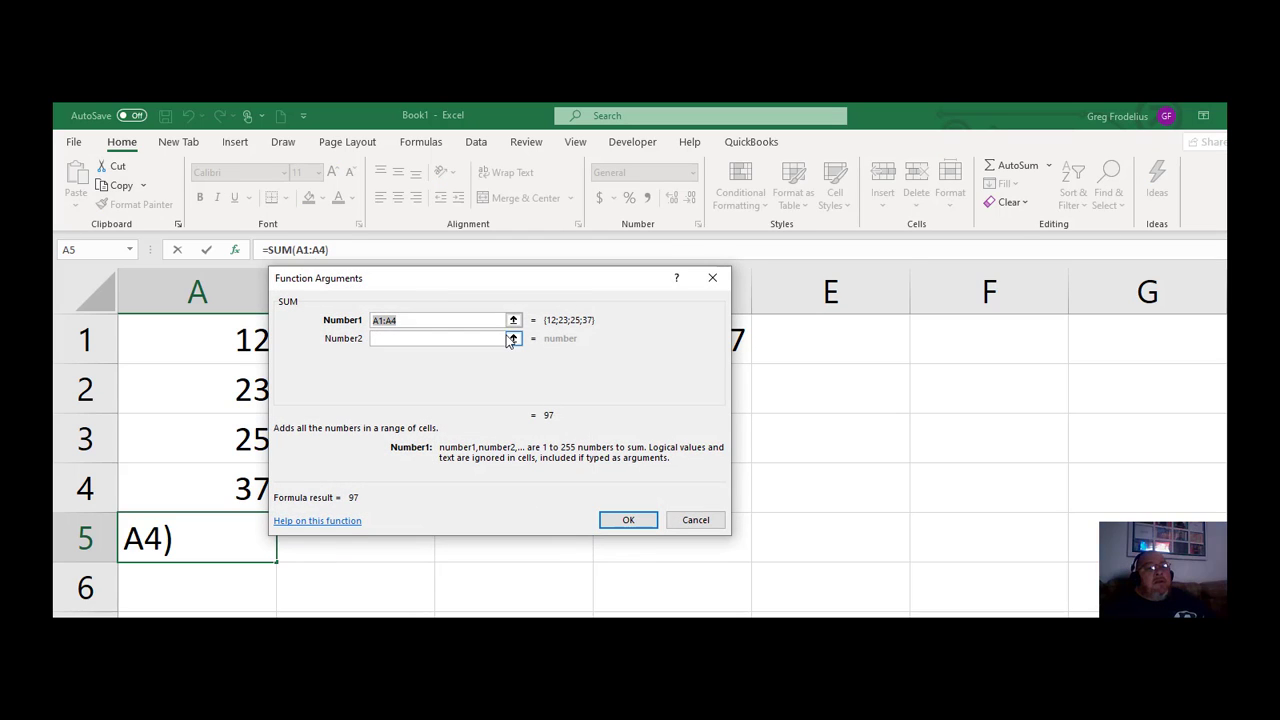
{"action": "left_click_drag", "start_coordinate": [514, 284], "coordinate": [566, 227]}
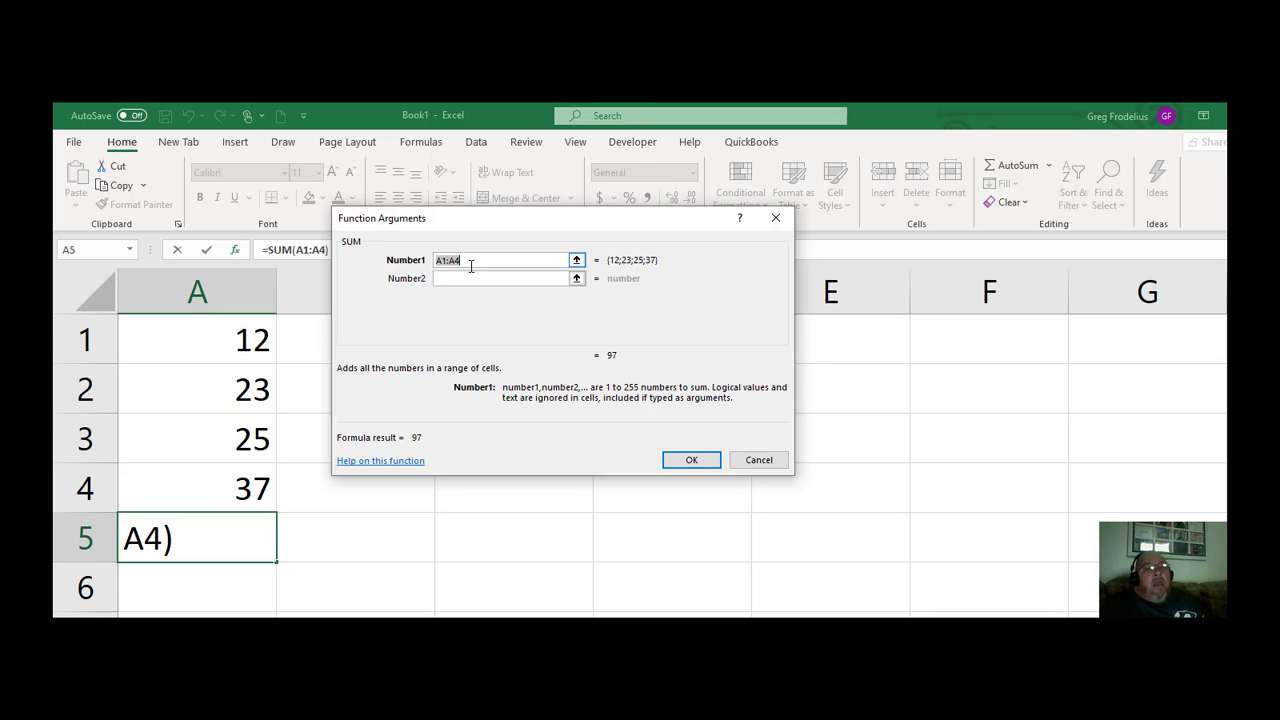
{"action": "left_click", "coordinate": [691, 460]}
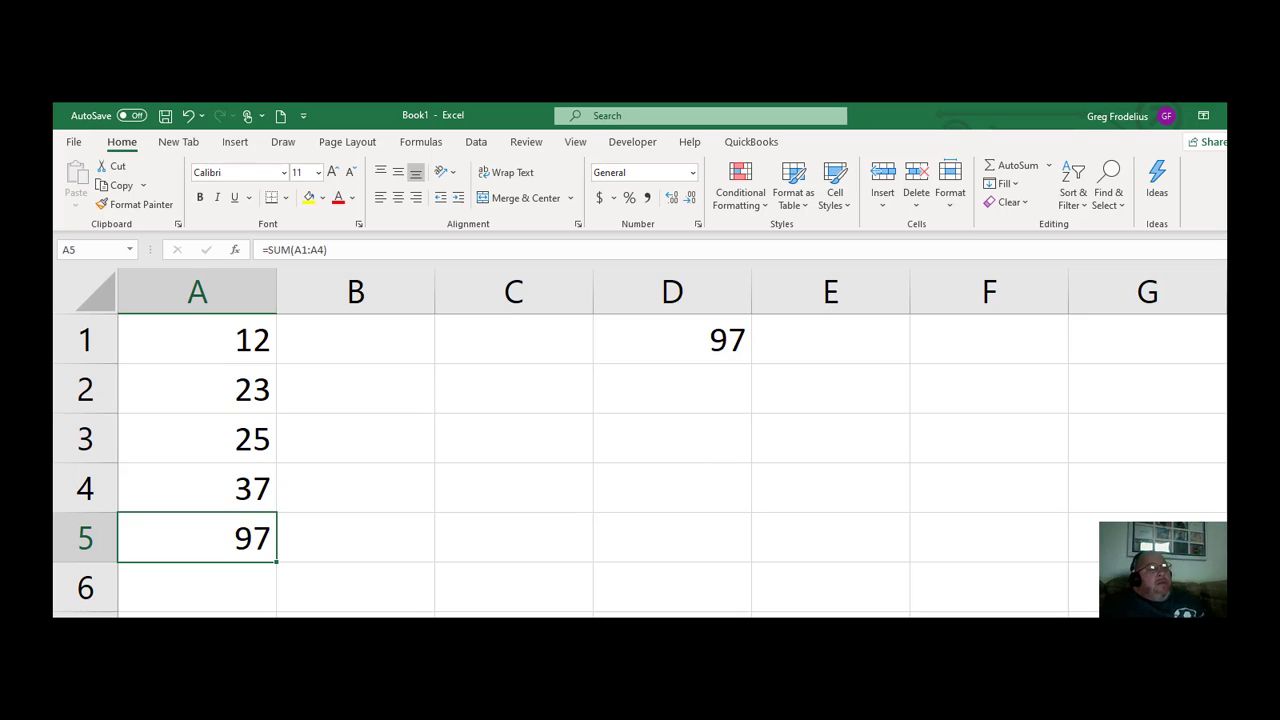
Edit the function arguments of the SUM in A5 to the separate cells A1, A2, A3 and A4.
{"action": "left_click", "coordinate": [248, 571]}
{"action": "left_click", "coordinate": [251, 537]}
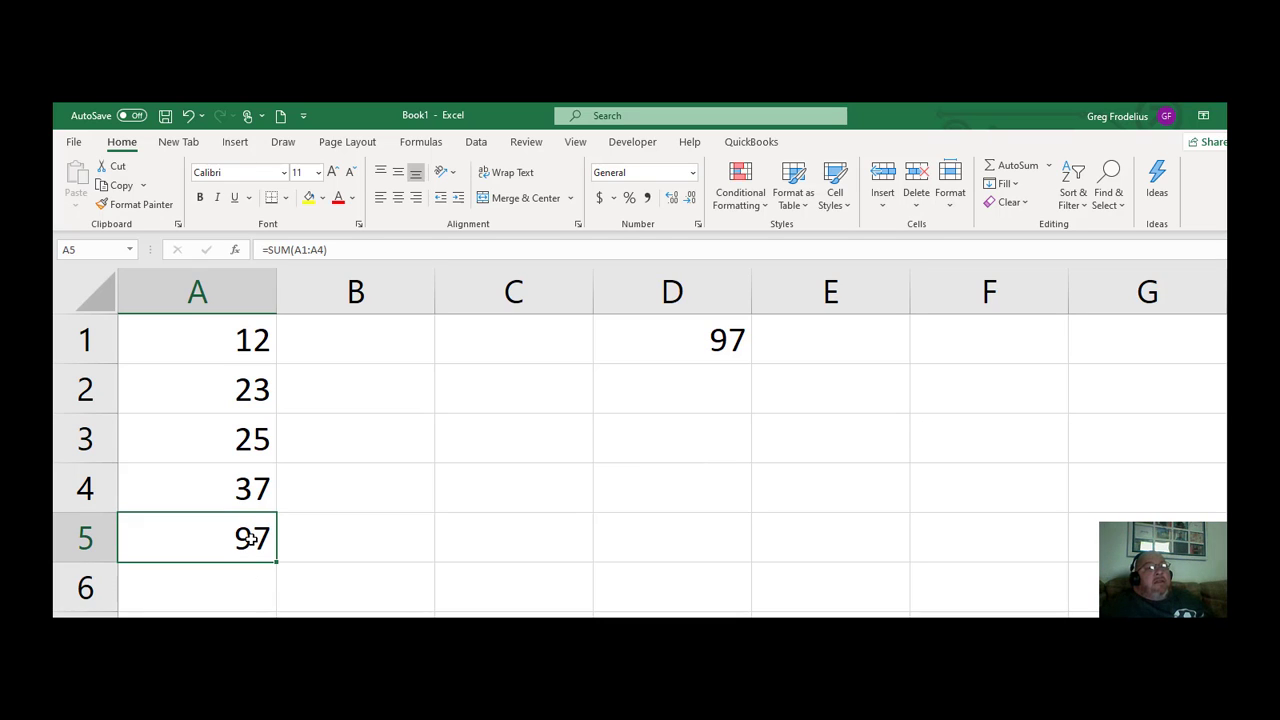
{"action": "left_click", "coordinate": [366, 251]}
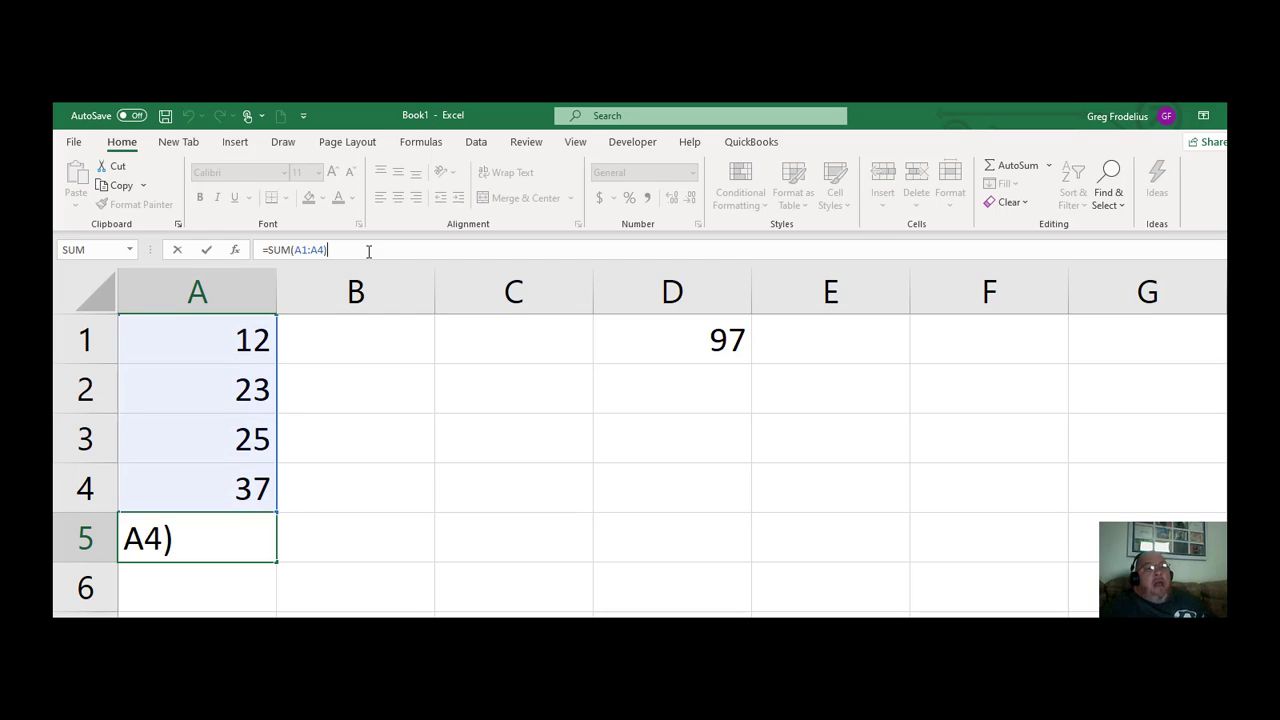
{"action": "left_click", "coordinate": [237, 250]}
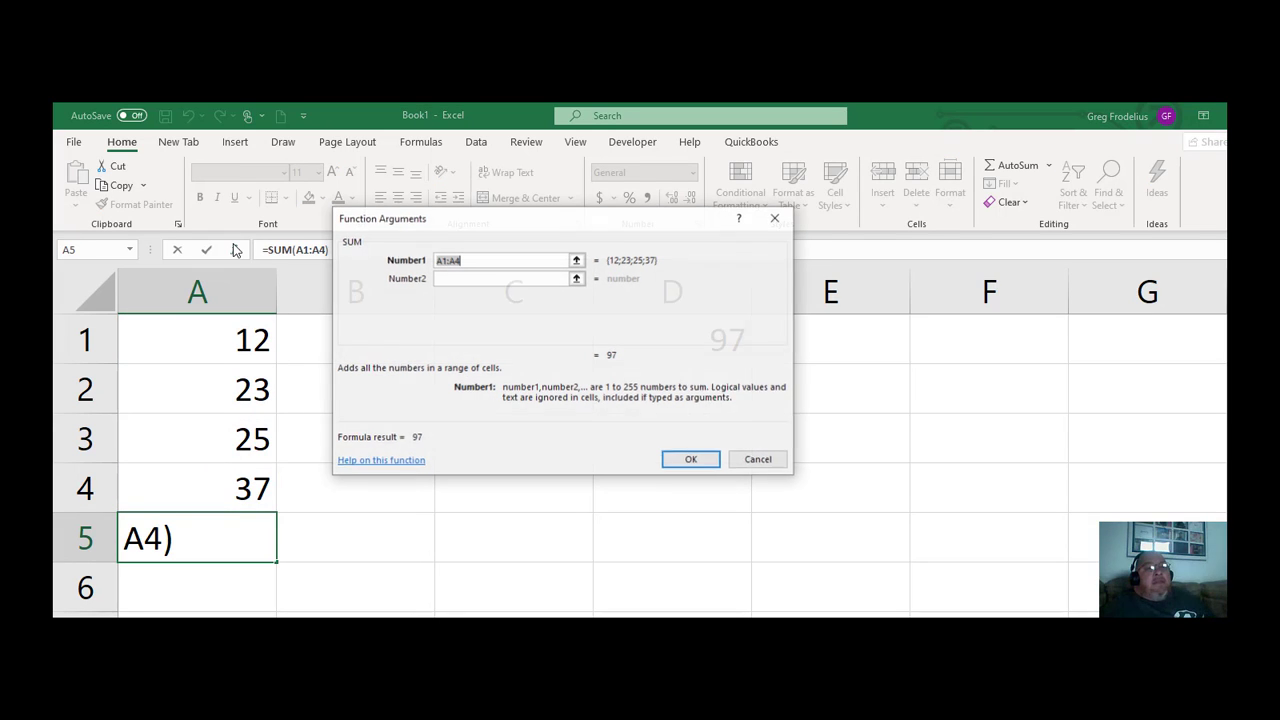
{"action": "left_click", "coordinate": [241, 340]}
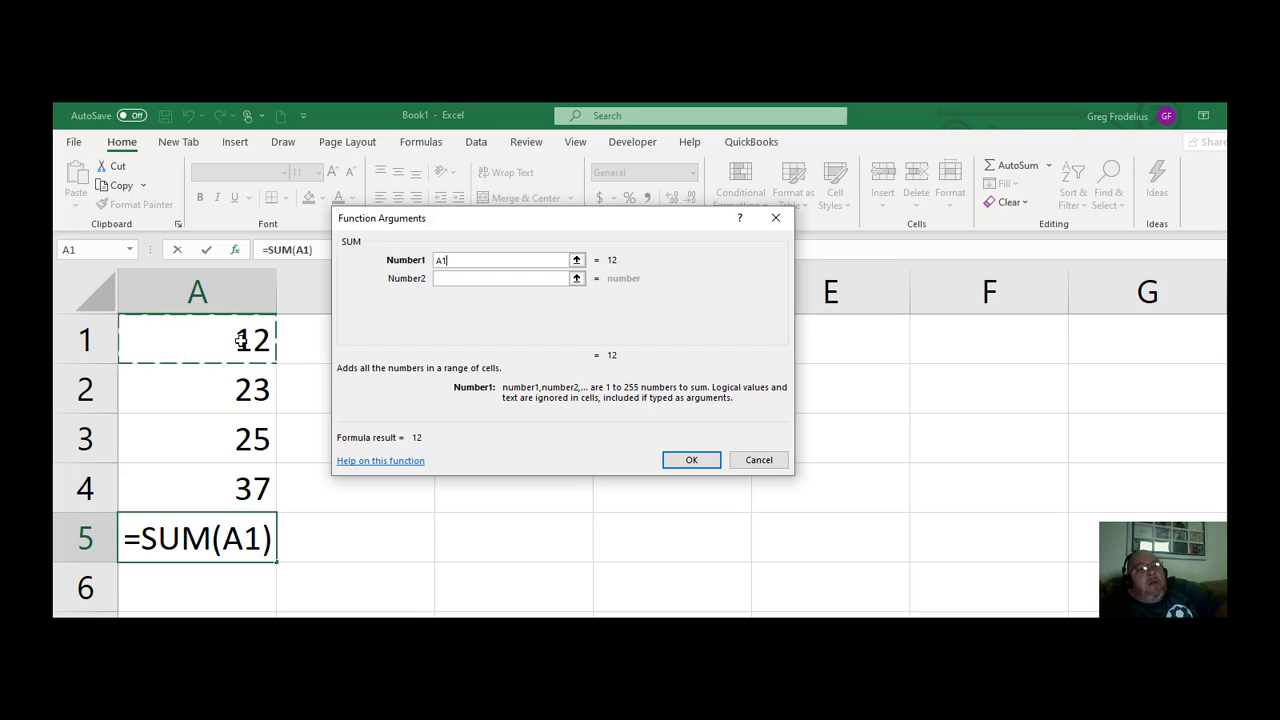
{"action": "key", "text": "Tab"}
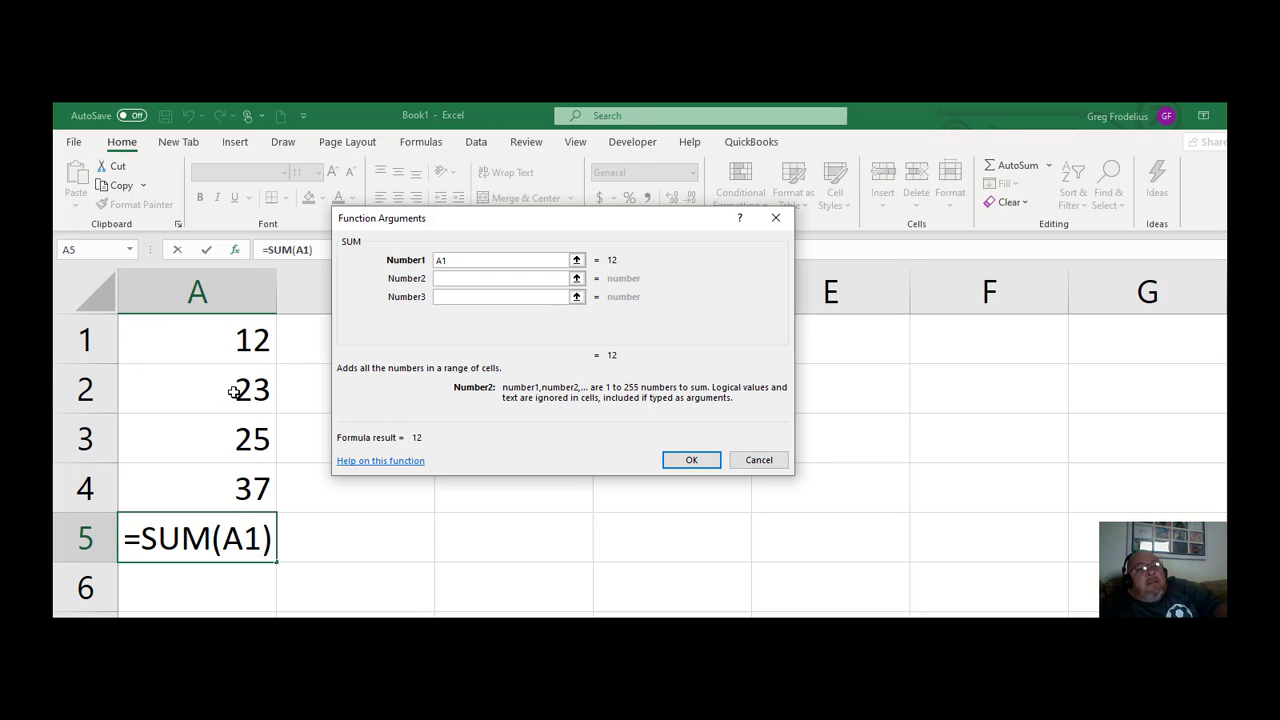
{"action": "left_click", "coordinate": [234, 392]}
{"action": "key", "text": "Tab"}
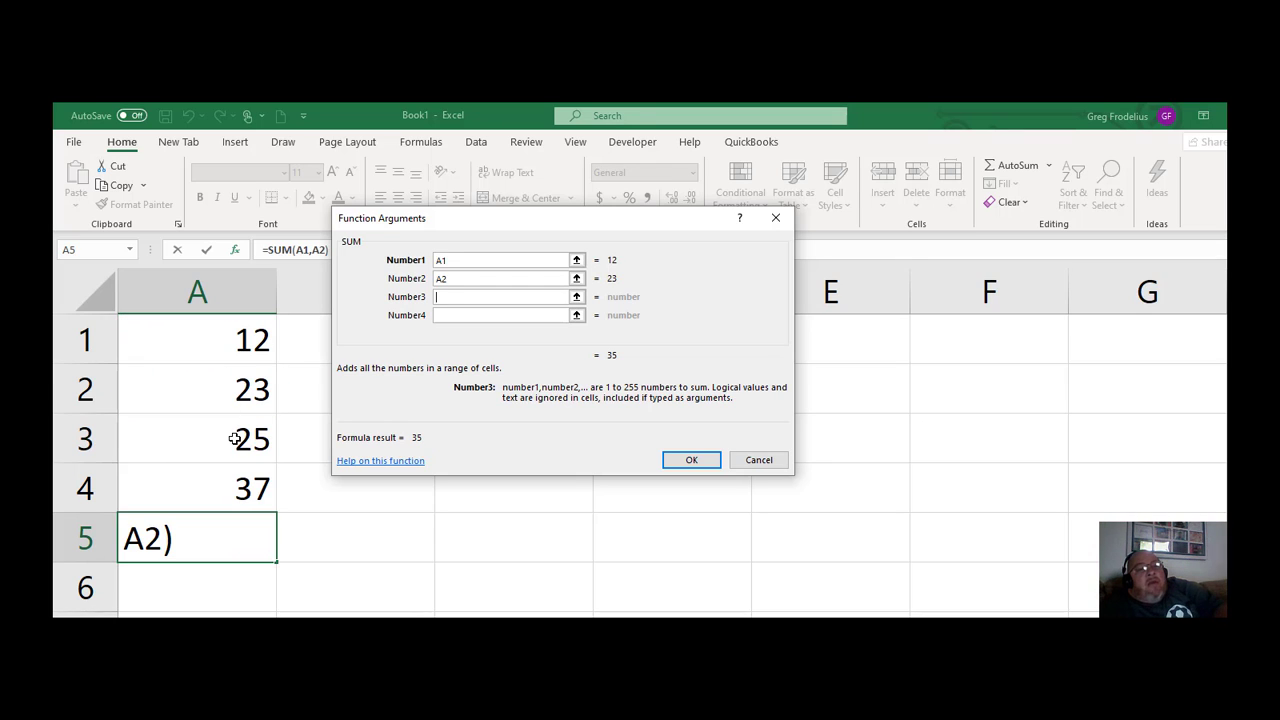
{"action": "left_click", "coordinate": [234, 439]}
{"action": "key", "text": "Tab"}
{"action": "left_click", "coordinate": [229, 481]}
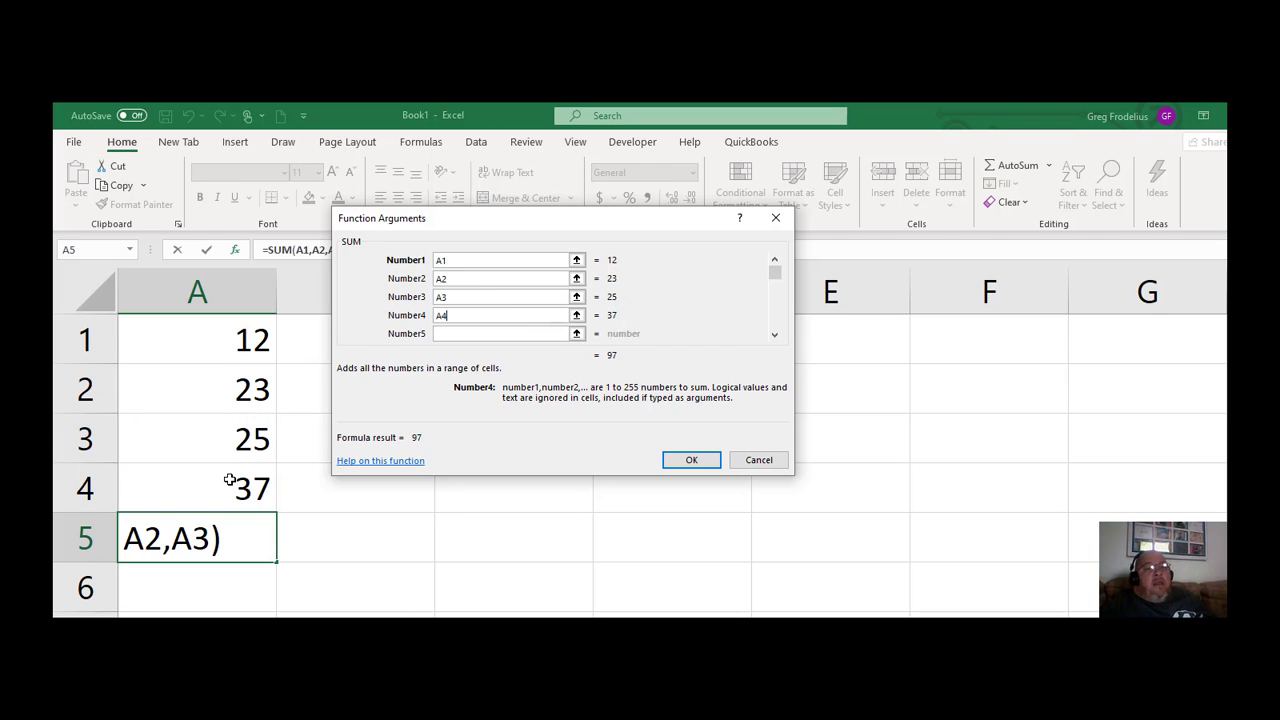
{"action": "left_click", "coordinate": [695, 460]}
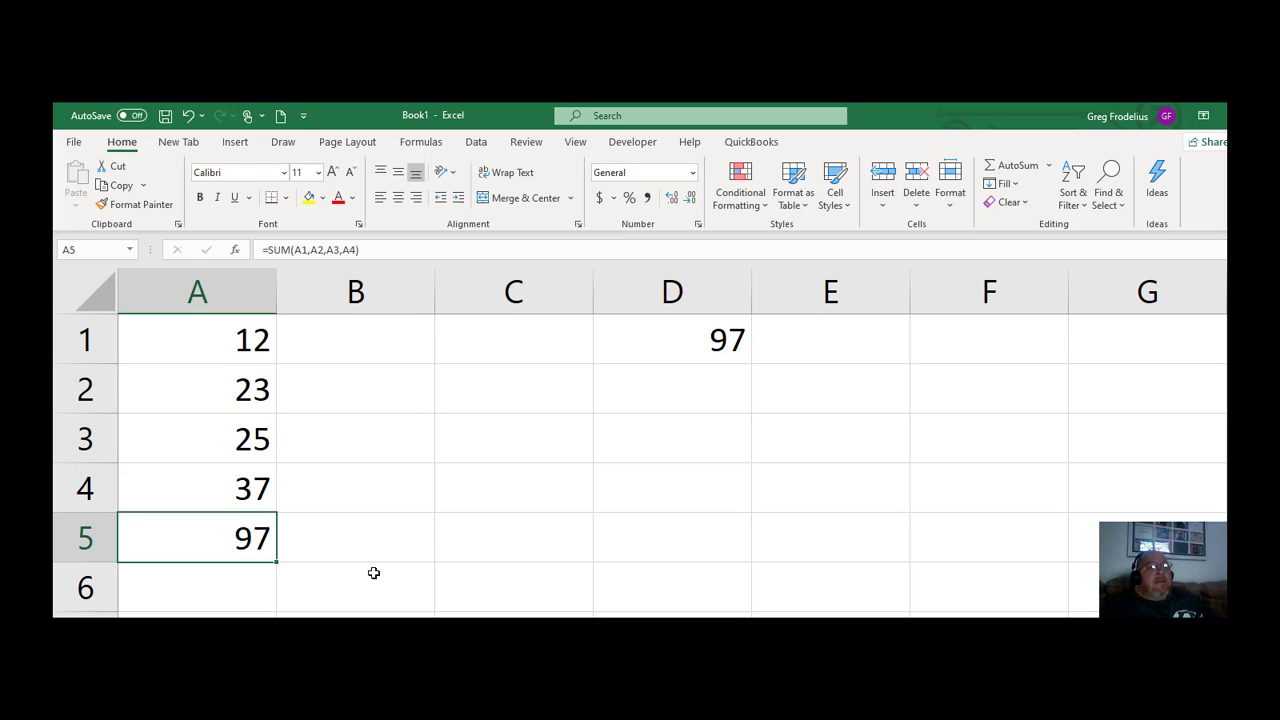
Review the SUM formula in A5 and its four separate cell references, leaving it as it is.
{"action": "left_click", "coordinate": [279, 589]}
{"action": "left_click", "coordinate": [257, 545]}
{"action": "left_click", "coordinate": [383, 253]}
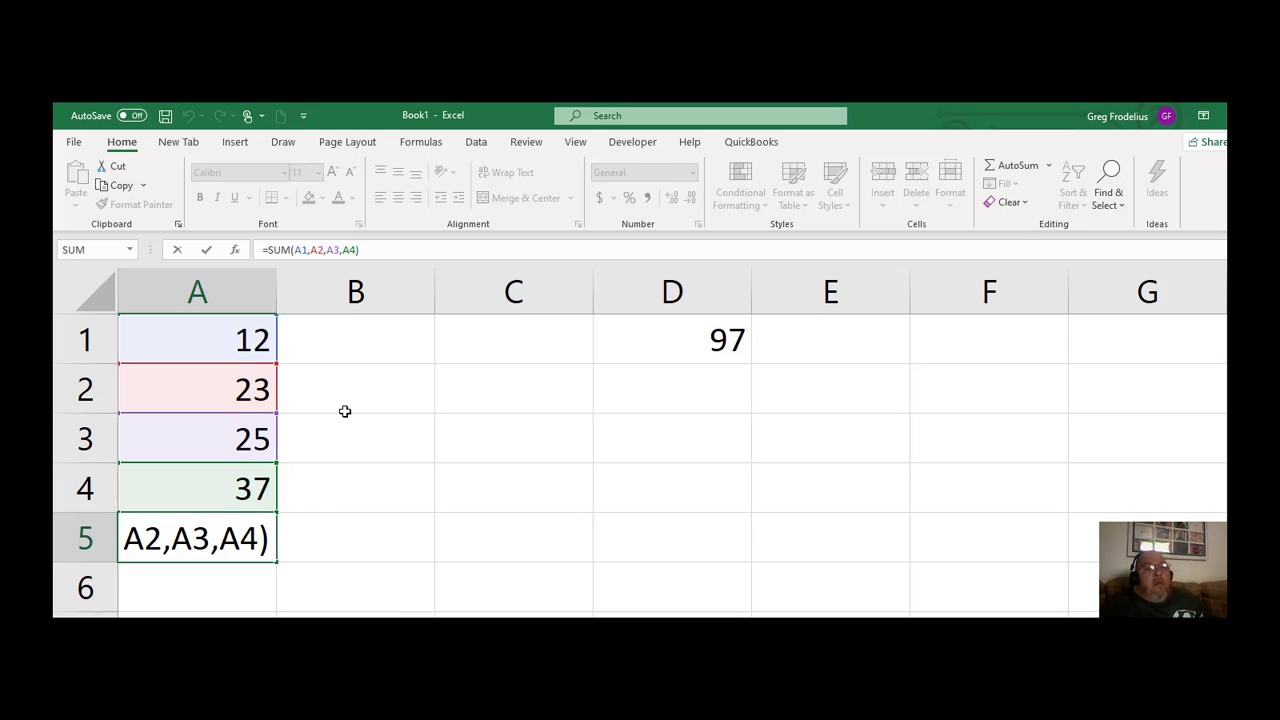
{"action": "key", "text": "ctrl+Return"}
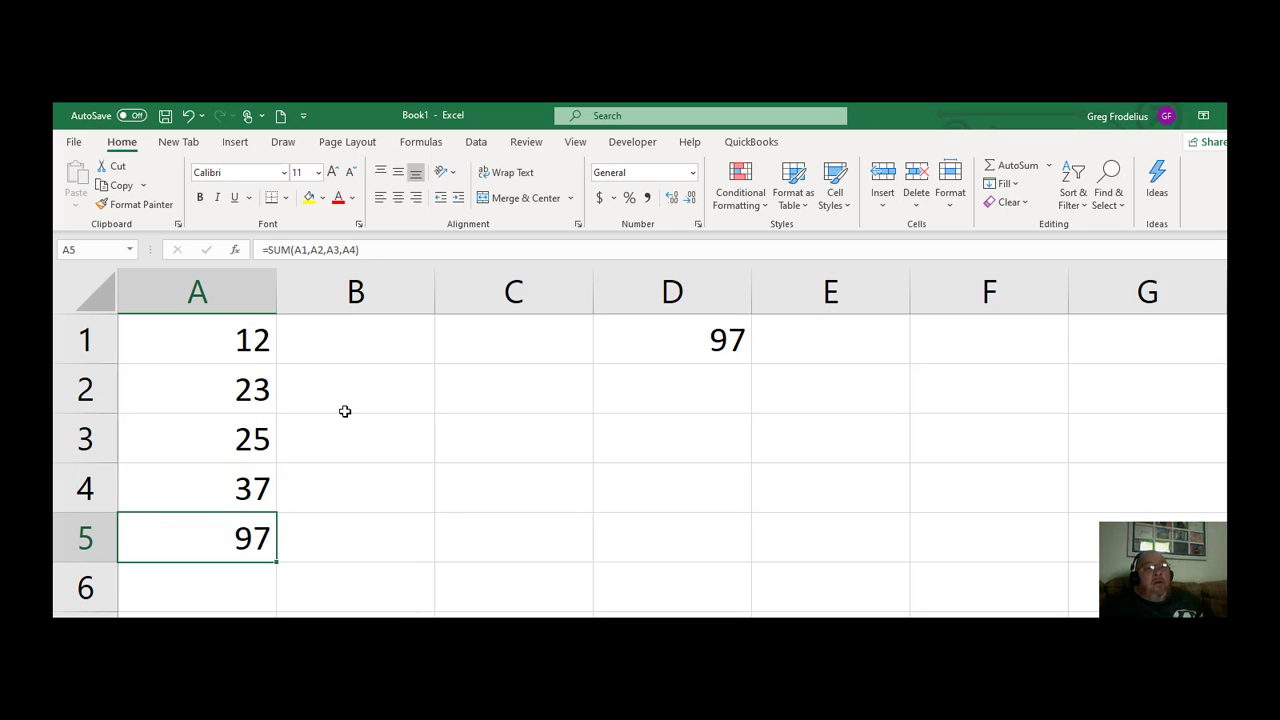
{"action": "left_click", "coordinate": [344, 411]}
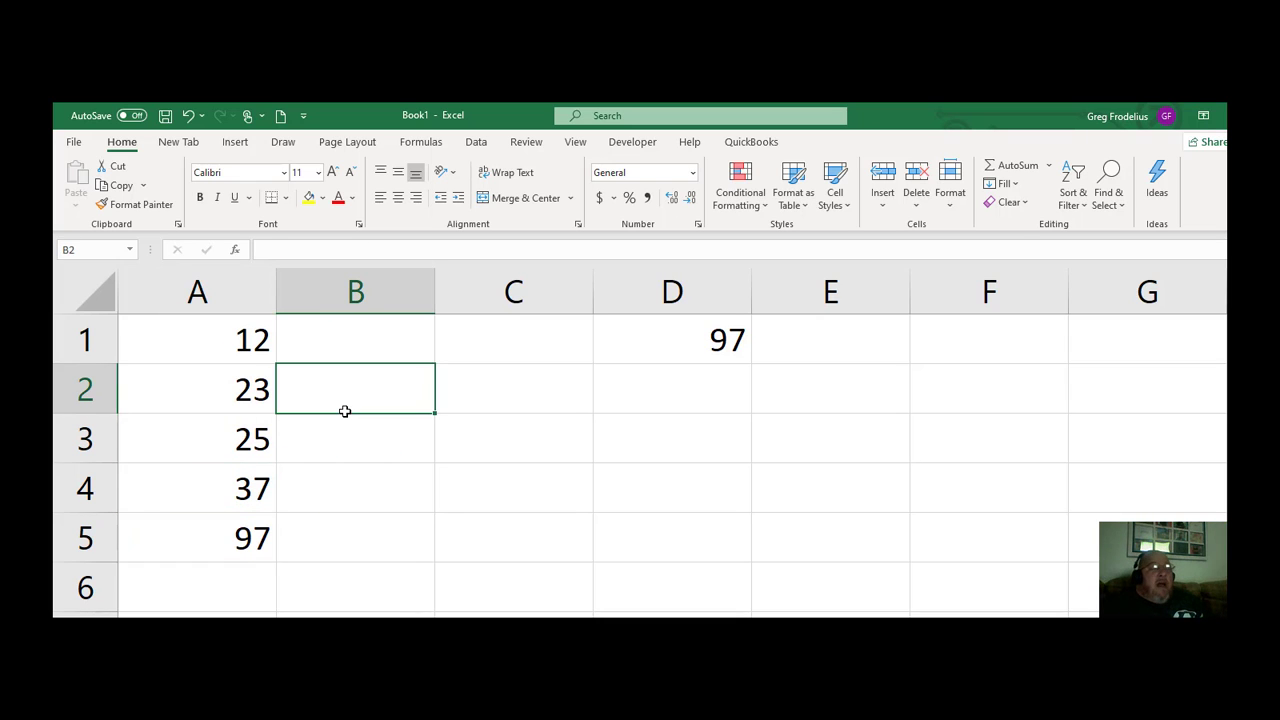
{"action": "left_click", "coordinate": [381, 351]}
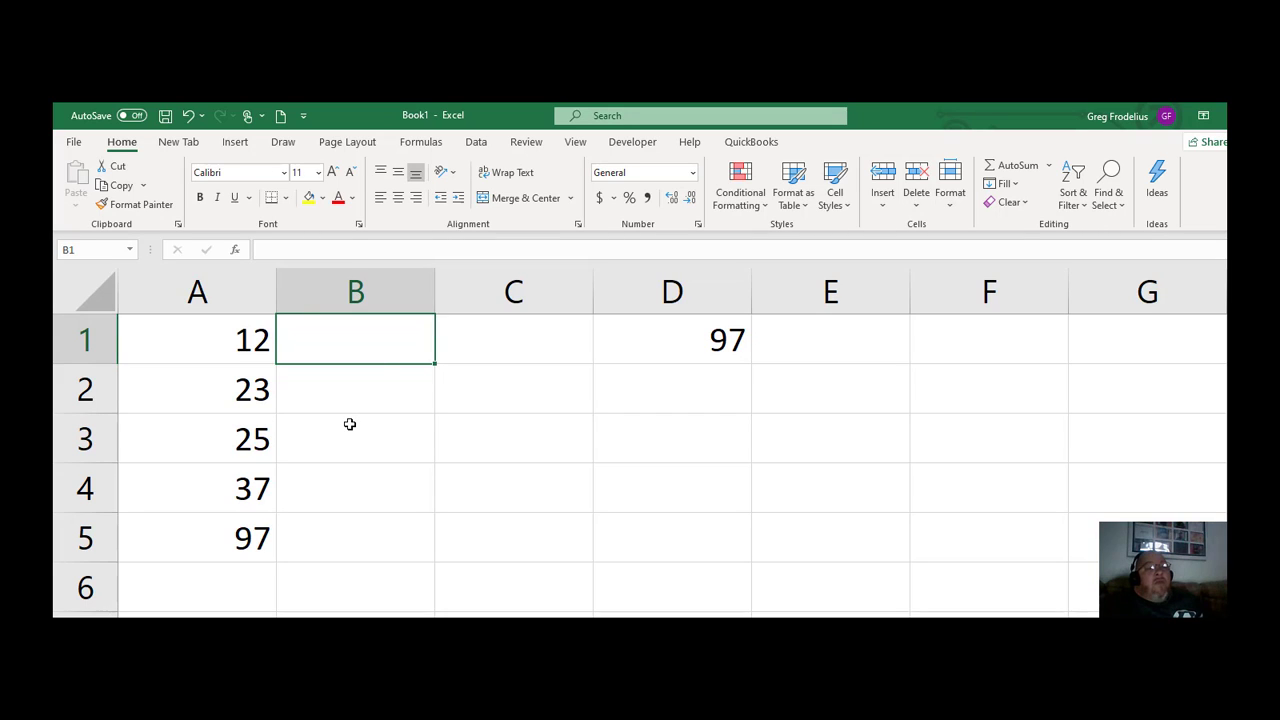
{"action": "left_click", "coordinate": [384, 461]}
Format the total in A5 as bold with a bottom border.
{"action": "left_click", "coordinate": [228, 534]}
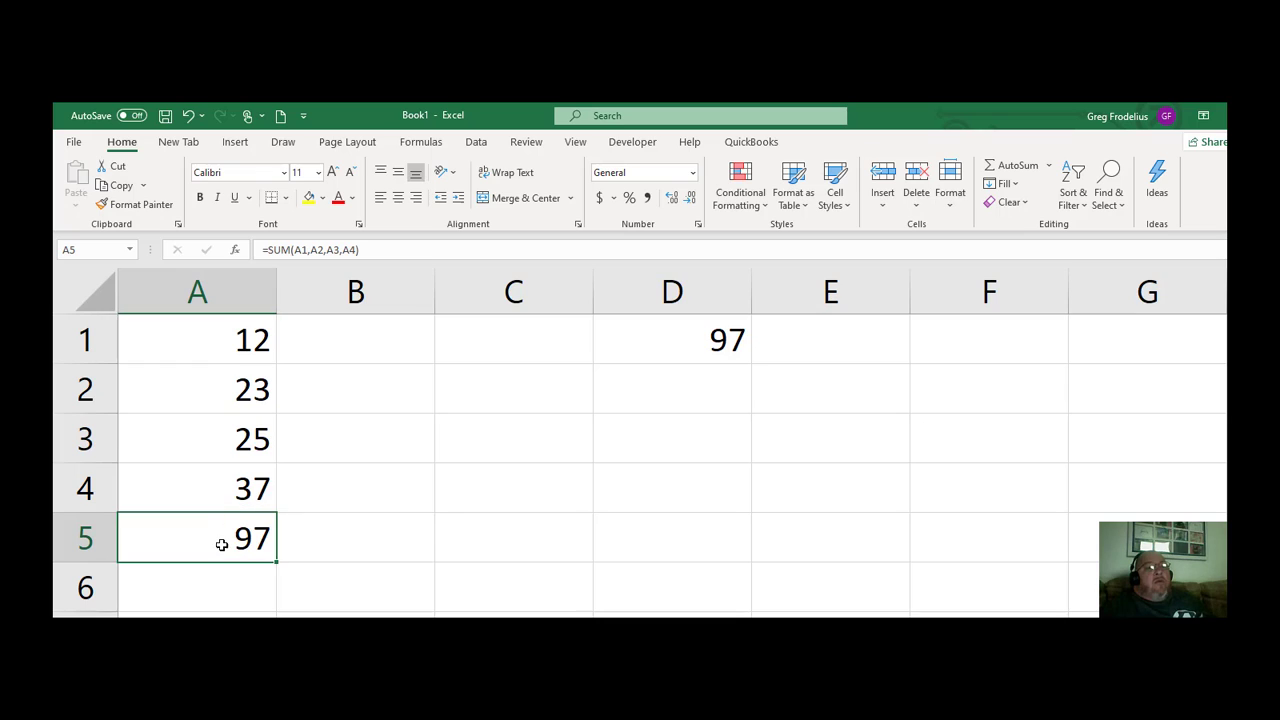
{"action": "left_click", "coordinate": [199, 197]}
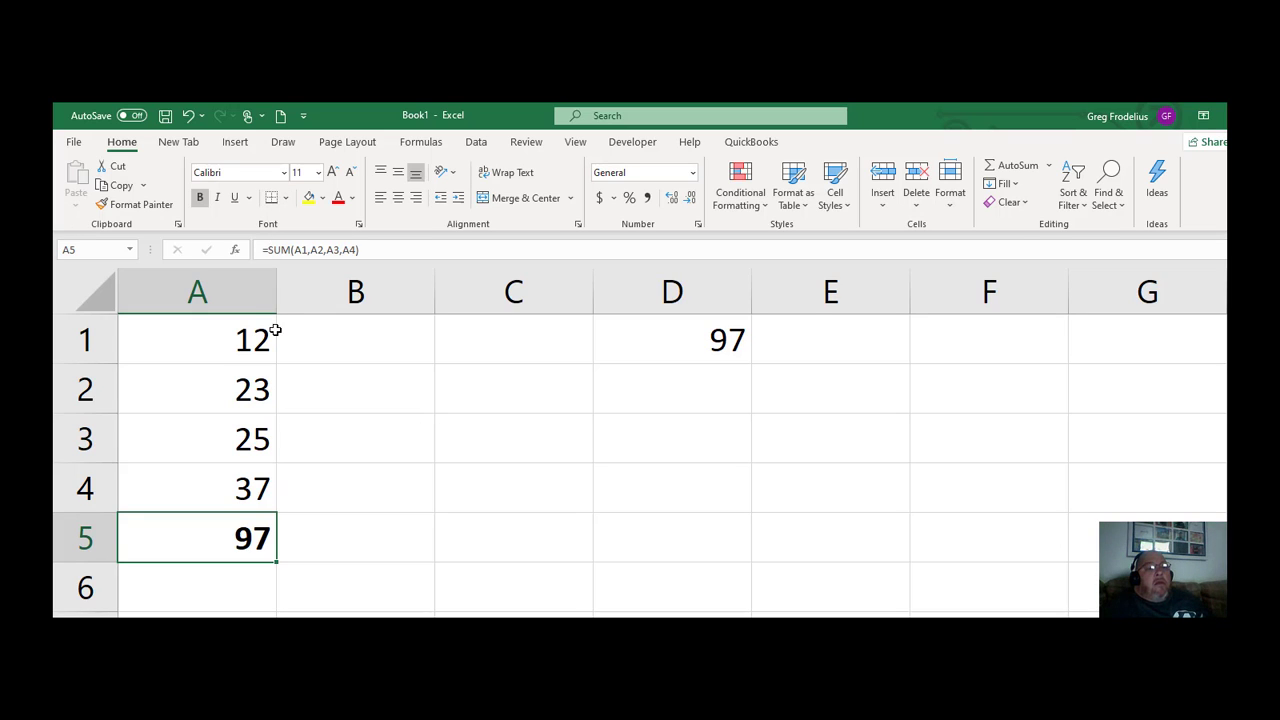
{"action": "left_click", "coordinate": [335, 405]}
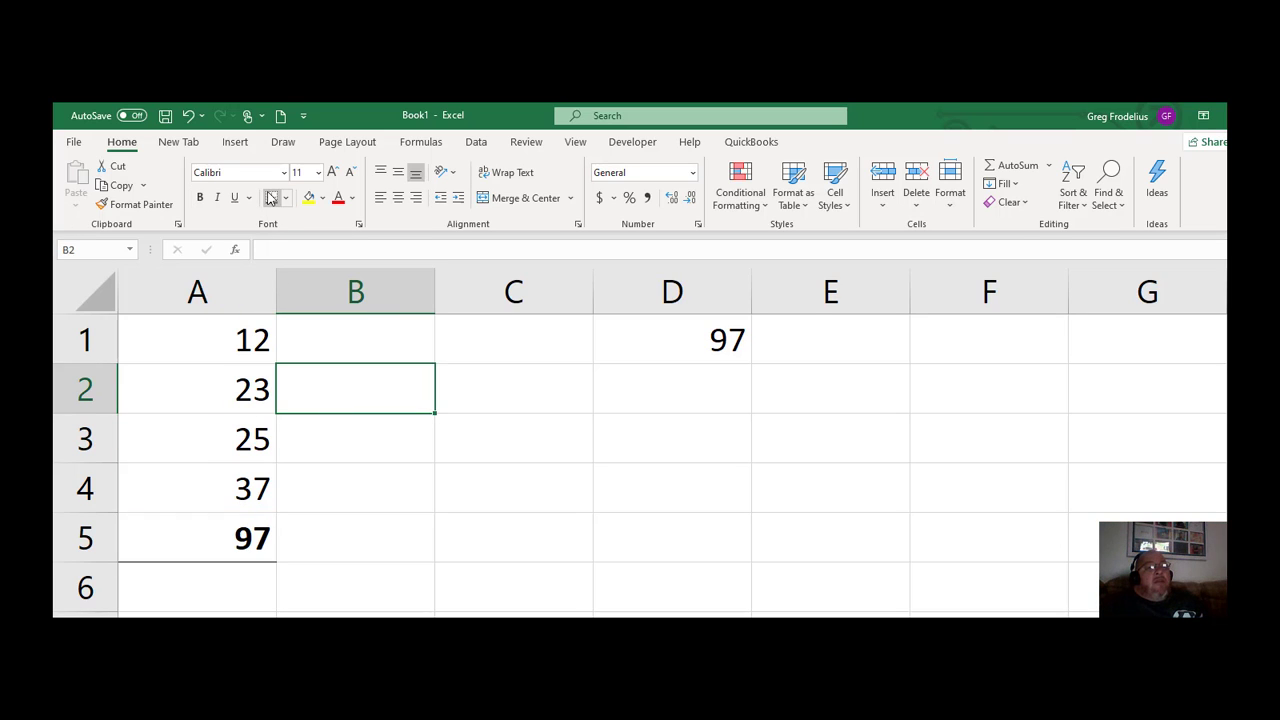
Try a bottom border on B2, undo it, and reselect A5.
{"action": "left_click", "coordinate": [271, 197]}
{"action": "left_click", "coordinate": [234, 540]}
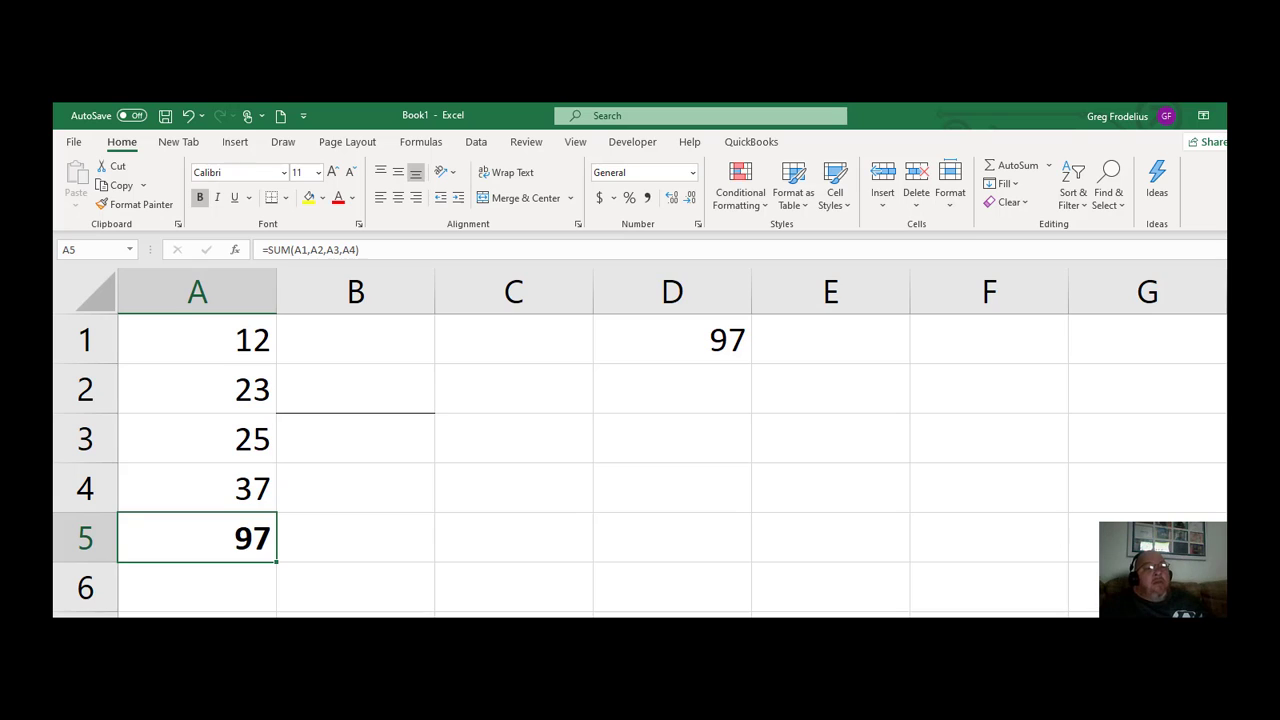
{"action": "left_click", "coordinate": [187, 116]}
{"action": "left_click", "coordinate": [385, 548]}
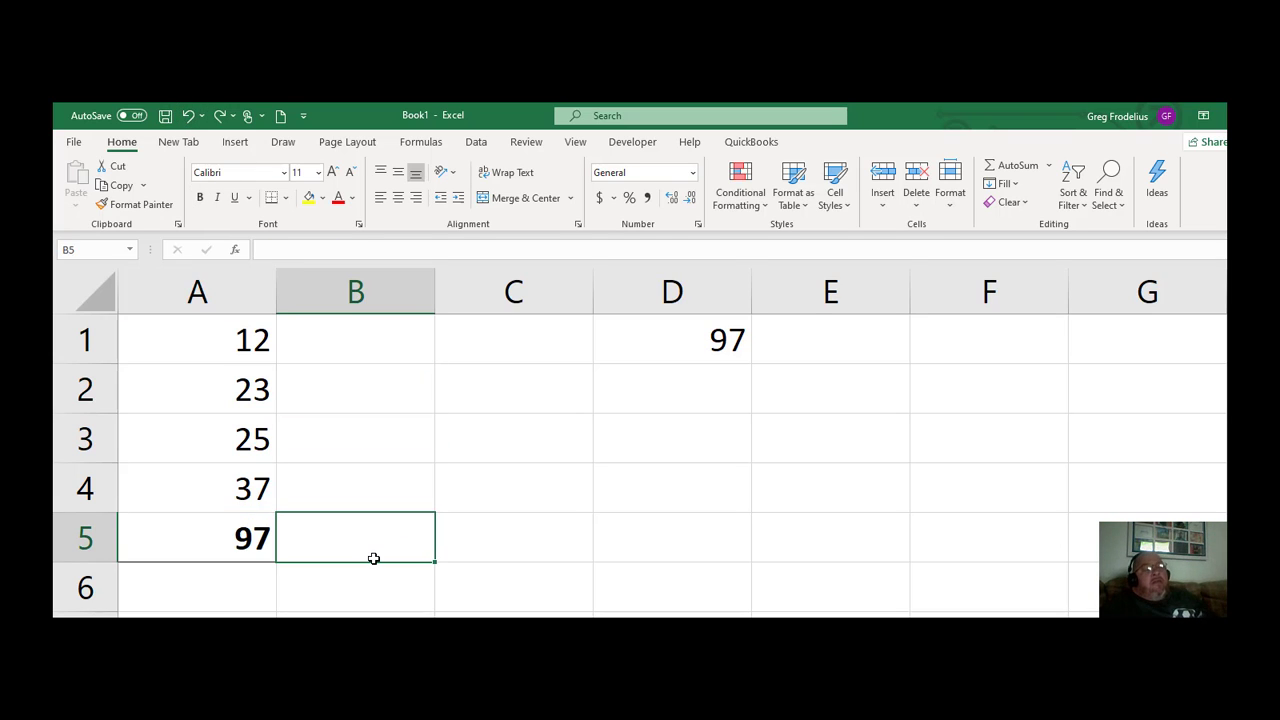
{"action": "left_click", "coordinate": [218, 540]}
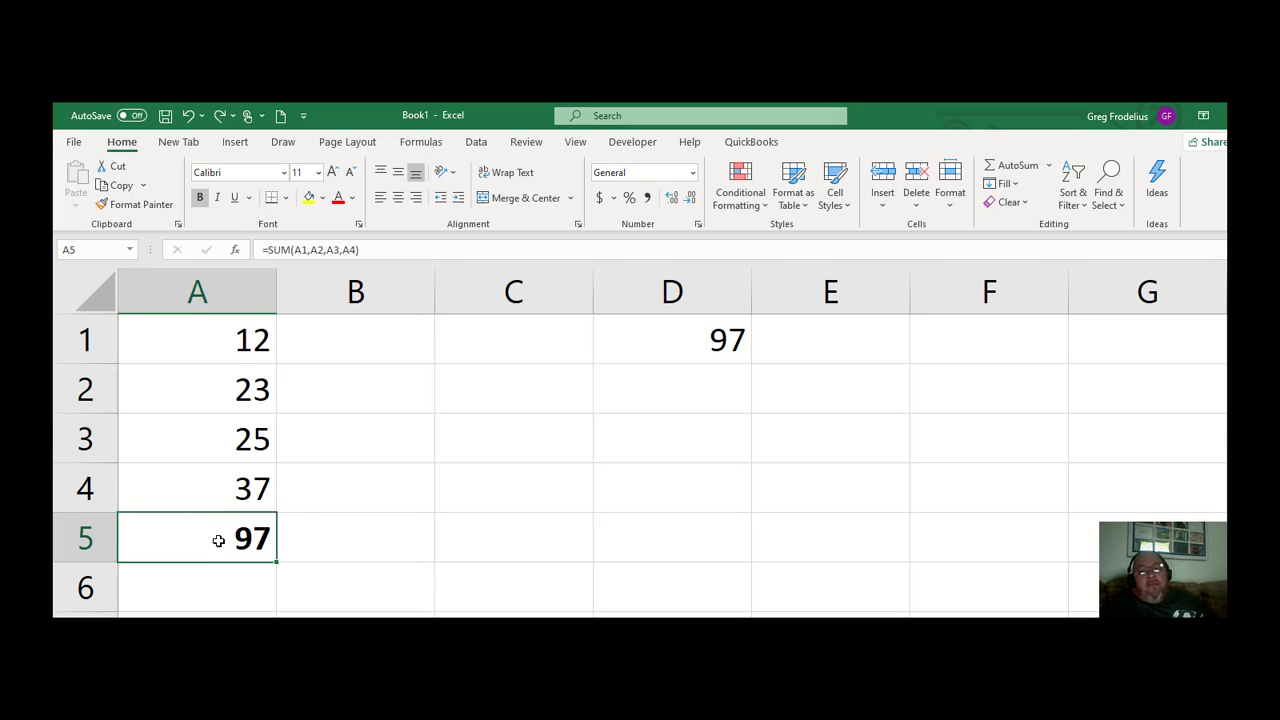